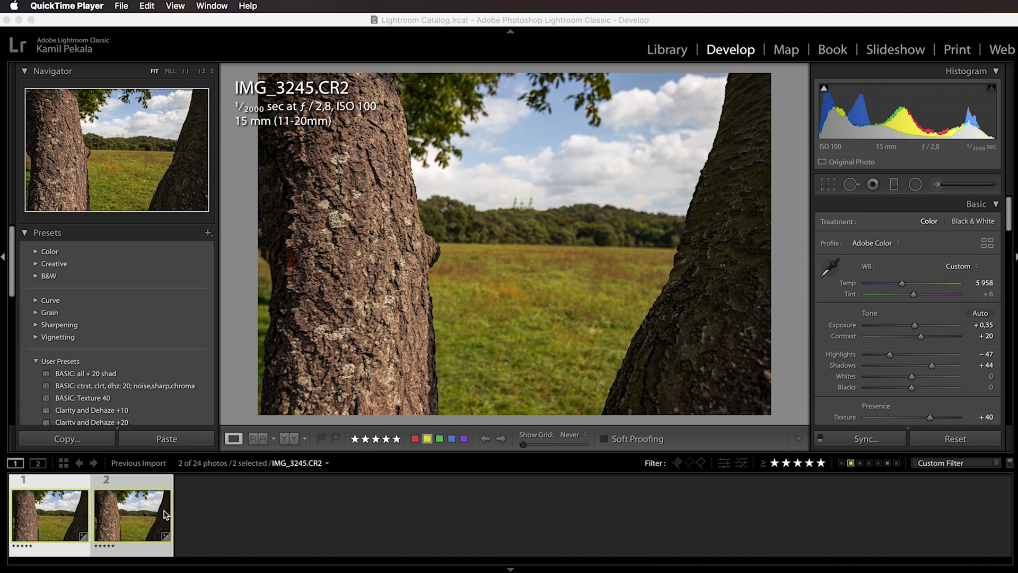
# Step to IMG_3246.CR2 to view the sharp distant monastery, then select both frames
pyautogui.click(280, 513)
pyautogui.click(42, 509)
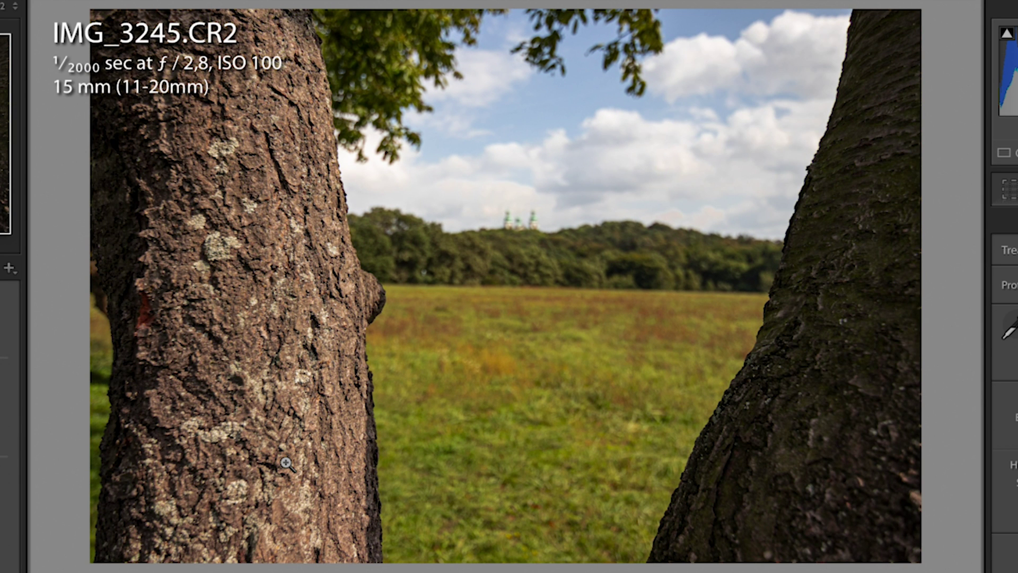
pyautogui.press('Right')
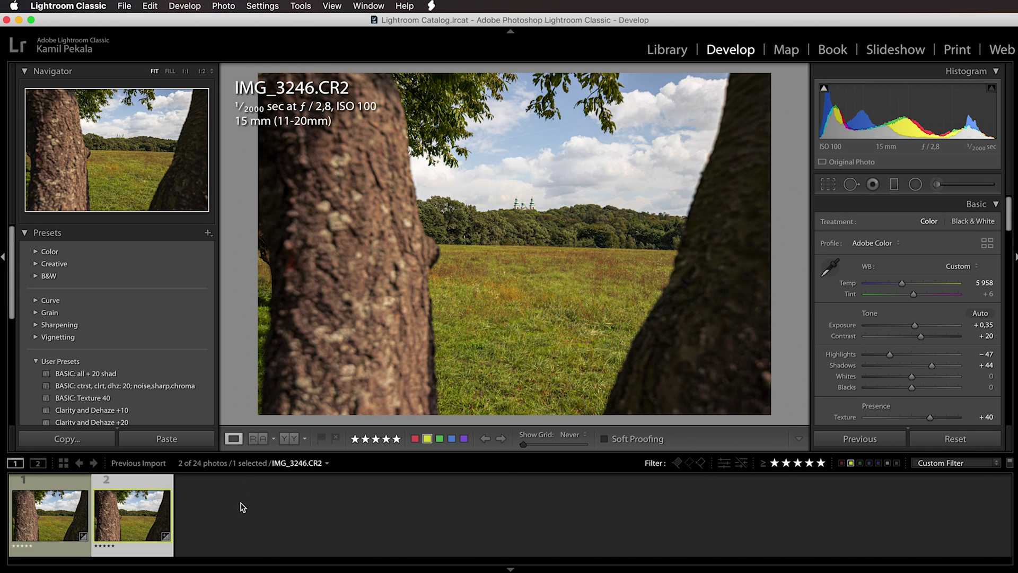
pyautogui.click(212, 506)
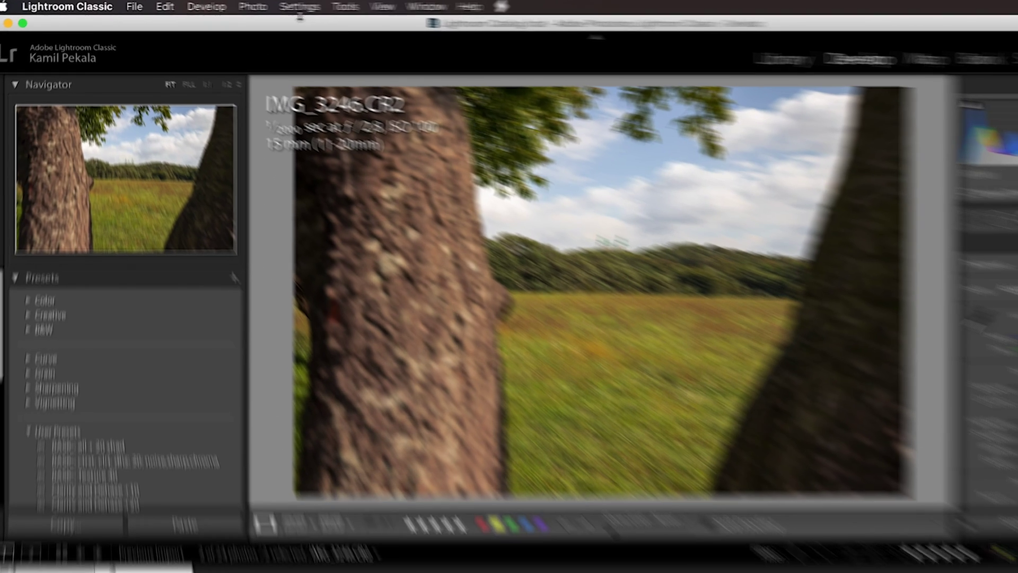
# Apply Settings > Match Total Exposures to both selected tree-scene frames
pyautogui.click(300, 7)
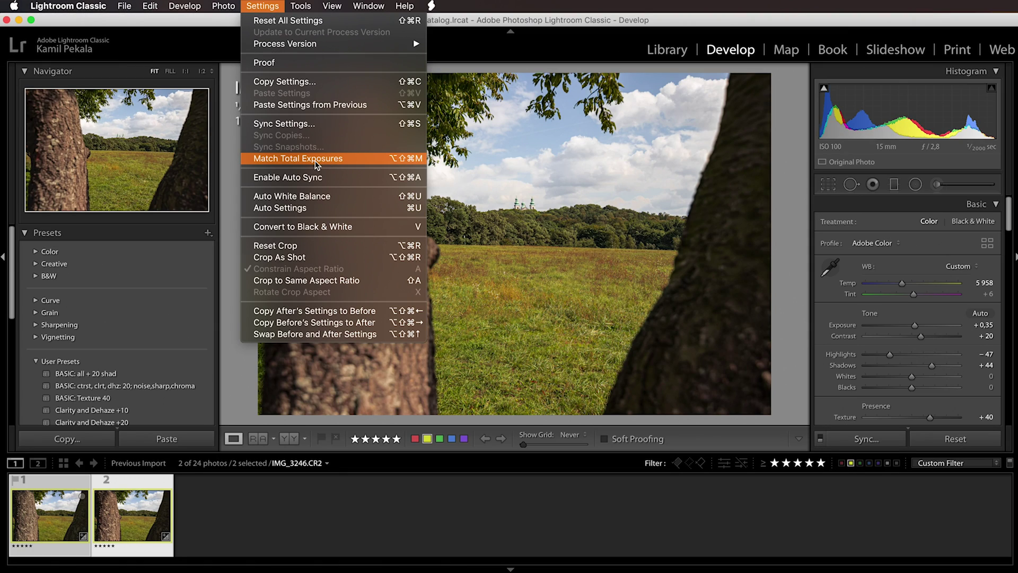
pyautogui.click(316, 159)
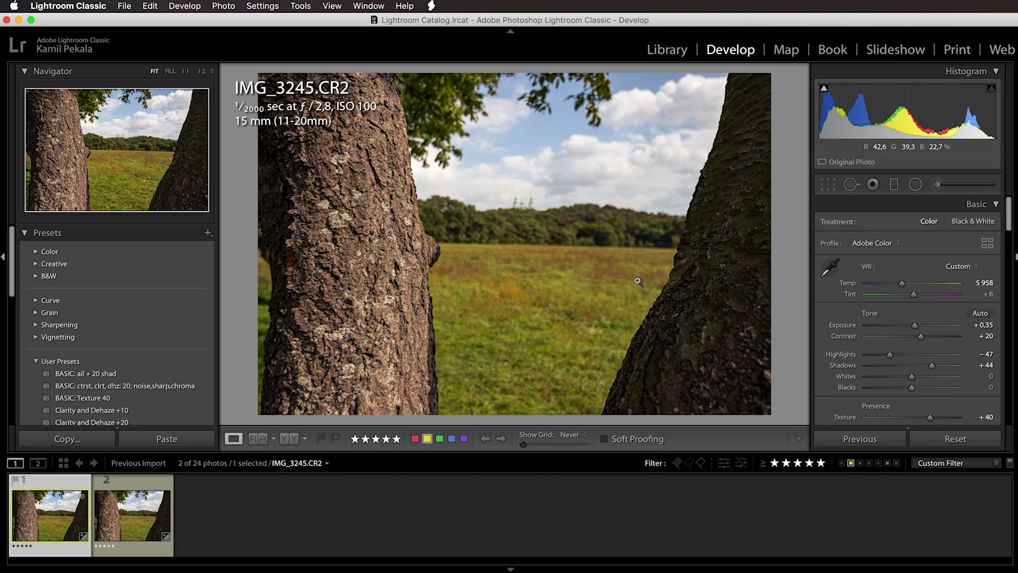
pyautogui.scroll(-2, 886, 342)
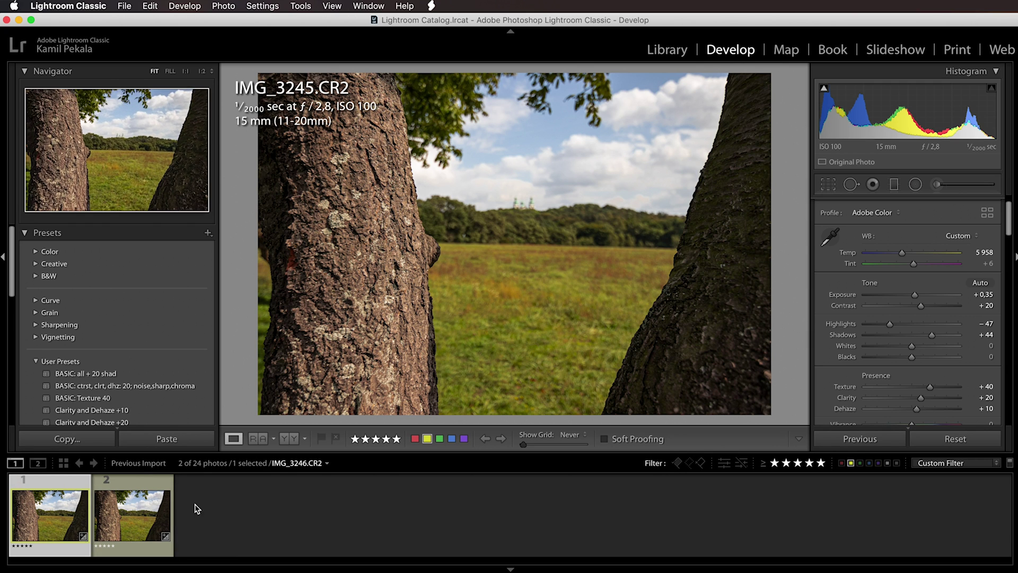
pyautogui.rightClick(134, 514)
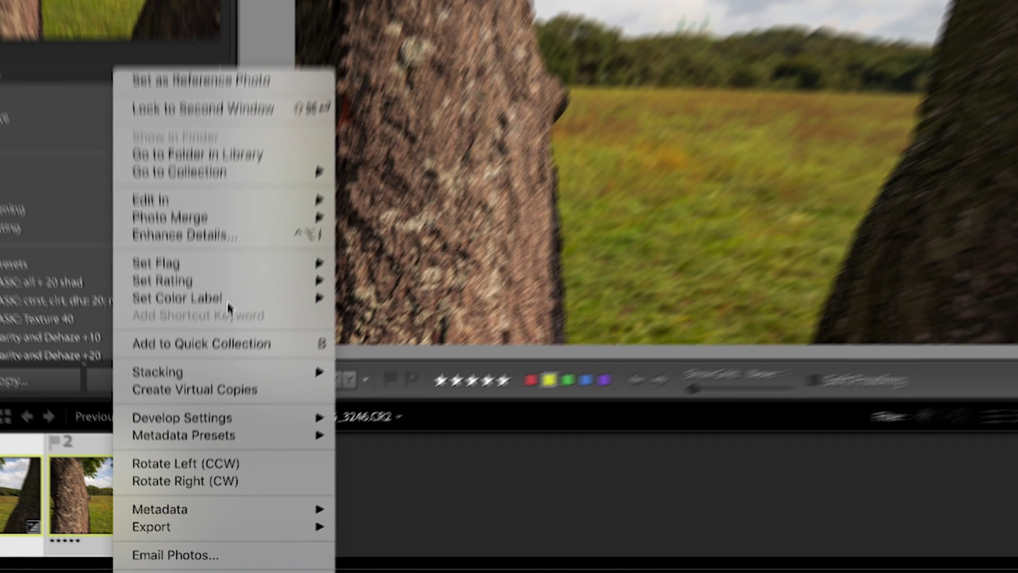
# Open both frames as layers in Photoshop and toggle the top layer to compare focus
pyautogui.moveTo(239, 317)
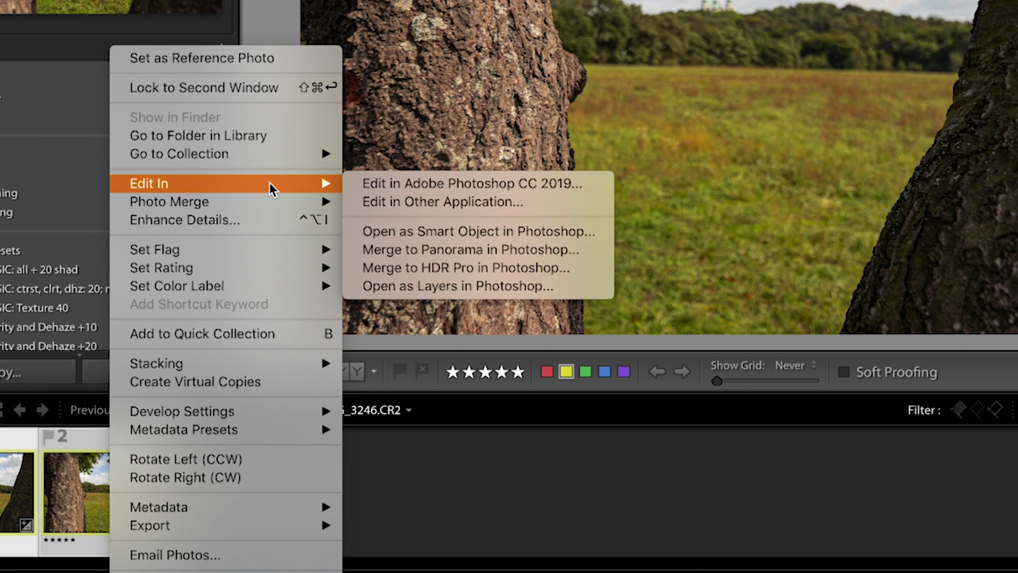
pyautogui.click(504, 290)
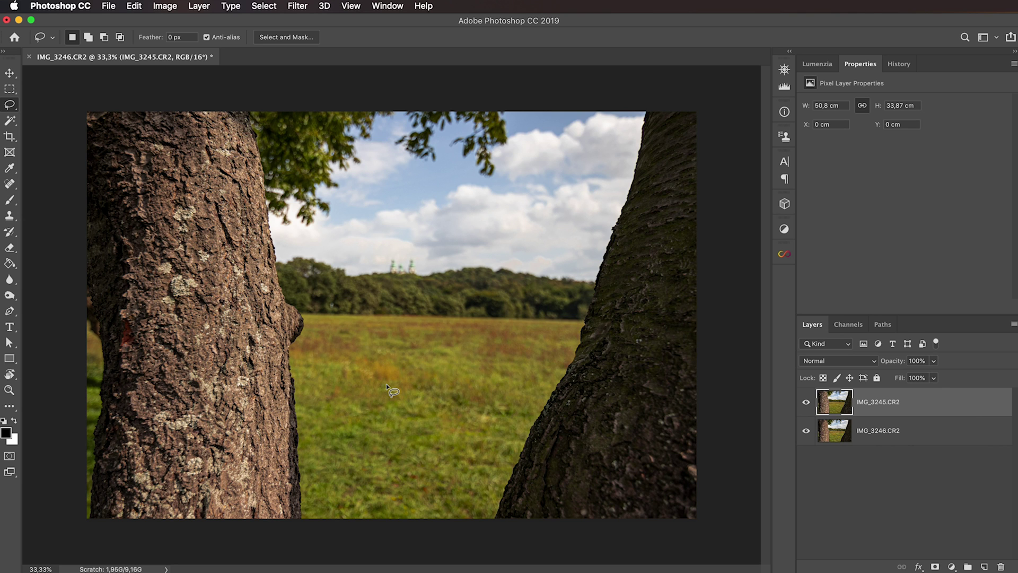
pyautogui.click(805, 402)
pyautogui.click(805, 402)
pyautogui.click(806, 403)
pyautogui.click(807, 403)
pyautogui.click(806, 403)
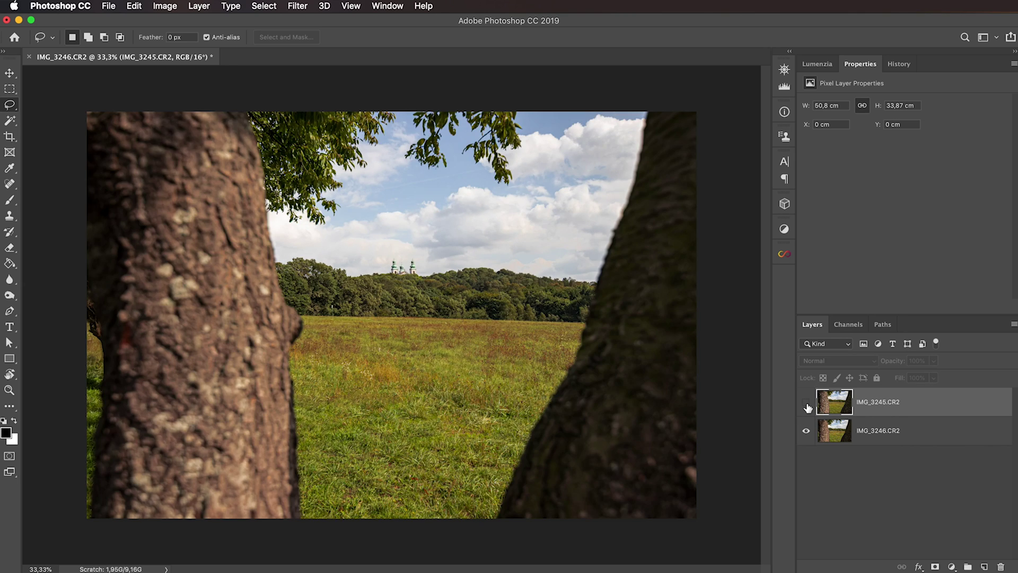
pyautogui.click(806, 403)
pyautogui.click(806, 403)
pyautogui.click(806, 403)
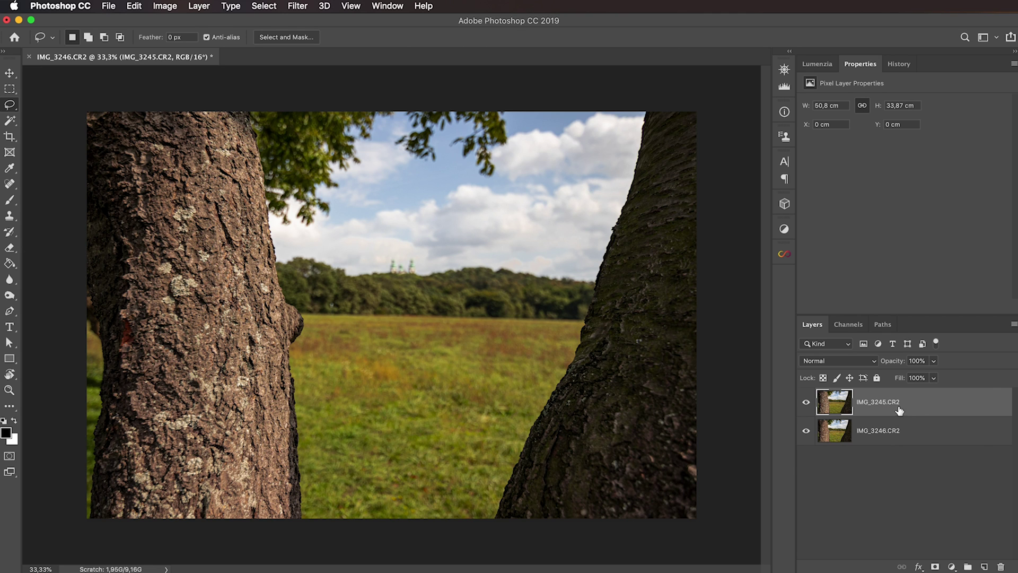
pyautogui.keyDown('shift'); pyautogui.click(917, 432); pyautogui.keyUp('shift')
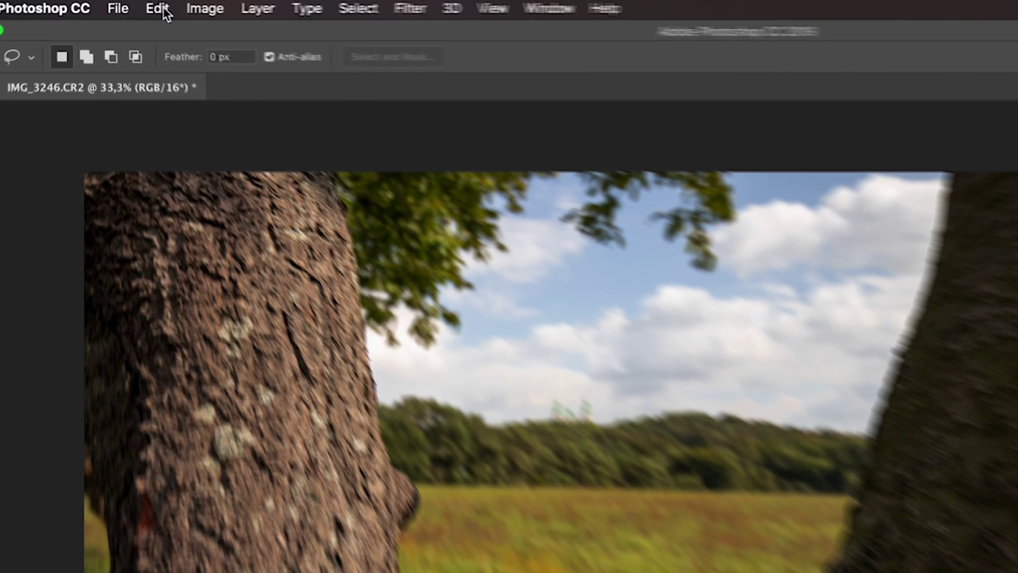
# Auto-align both frame layers using the Reposition projection
pyautogui.click(160, 10)
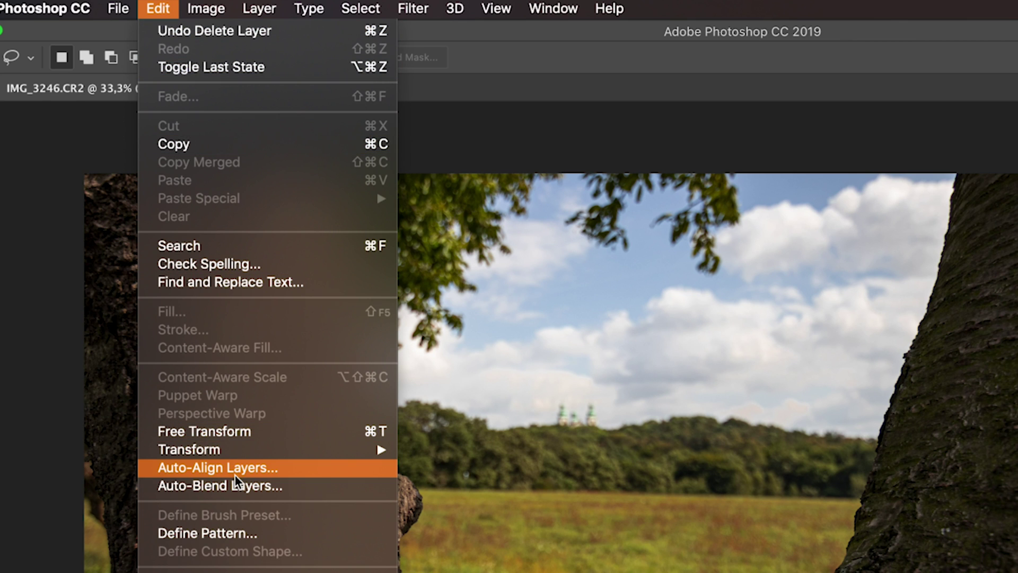
pyautogui.click(255, 470)
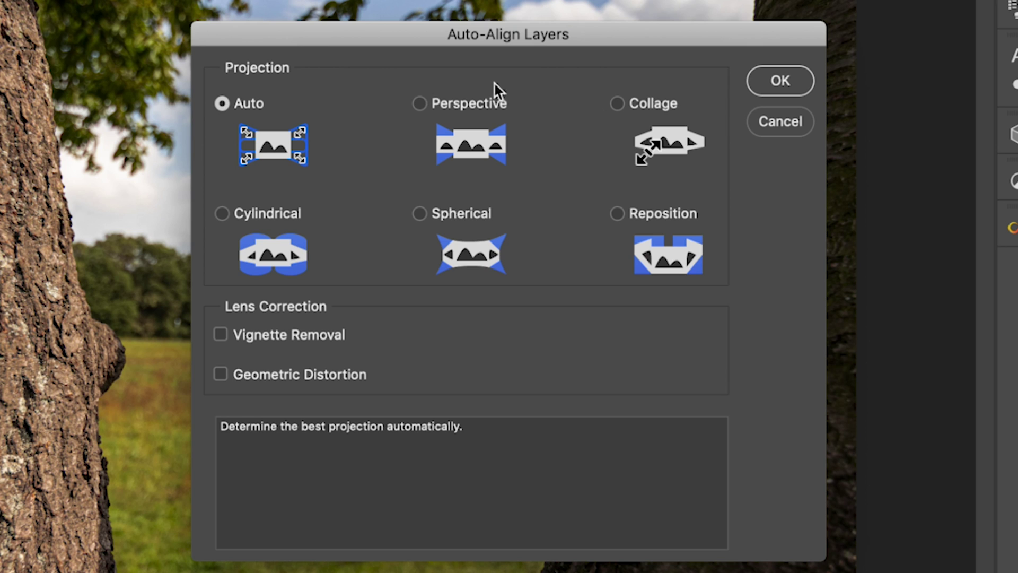
pyautogui.click(617, 214)
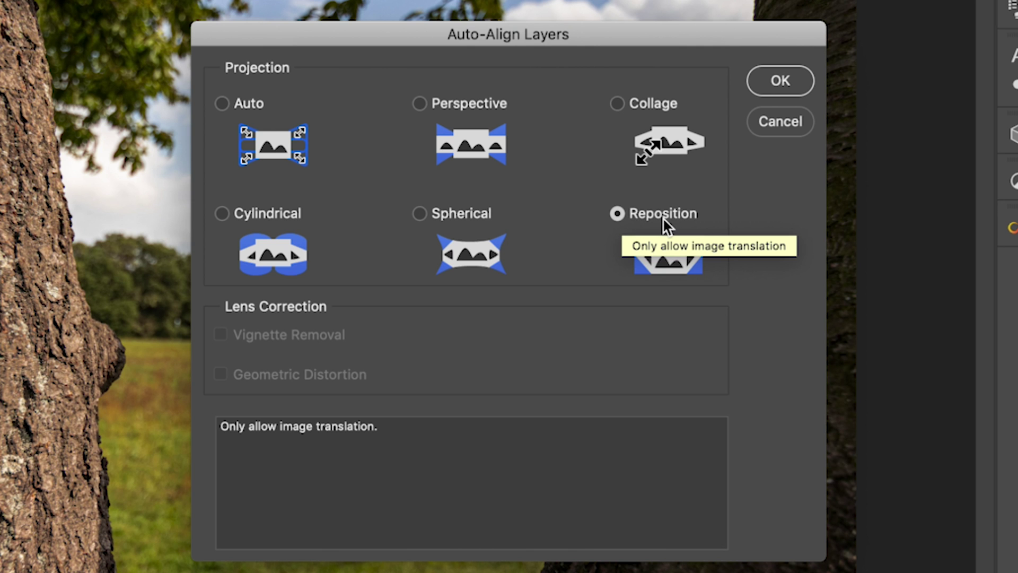
pyautogui.click(781, 81)
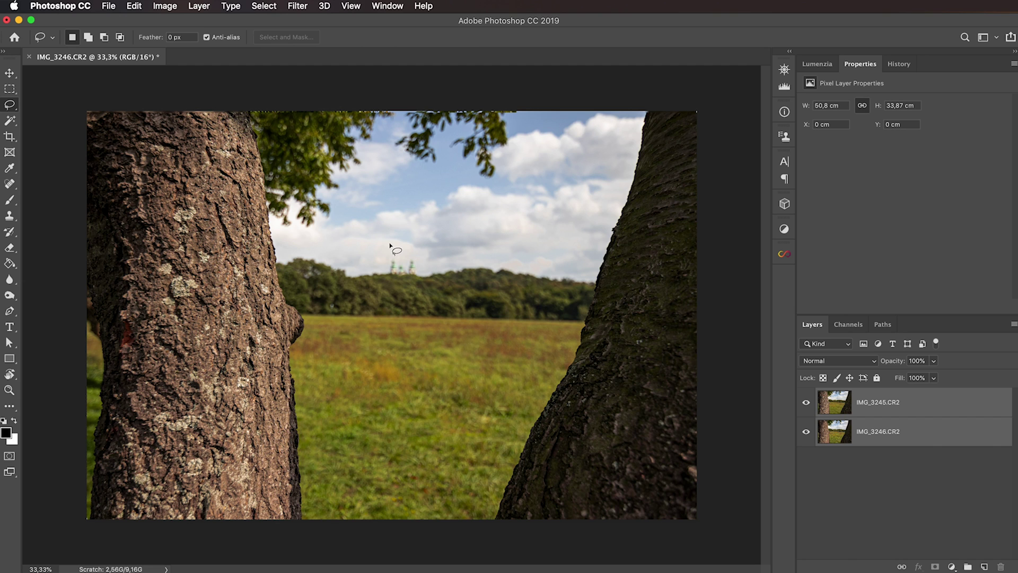
# Select only the IMG_3245.CR2 layer and set its blend mode to Difference
pyautogui.click(913, 472)
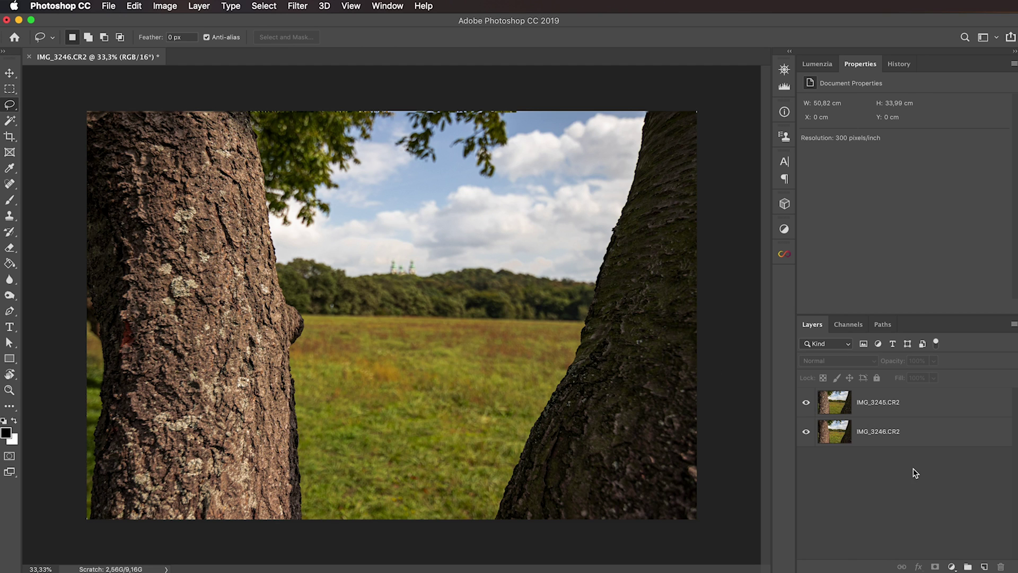
pyautogui.click(948, 413)
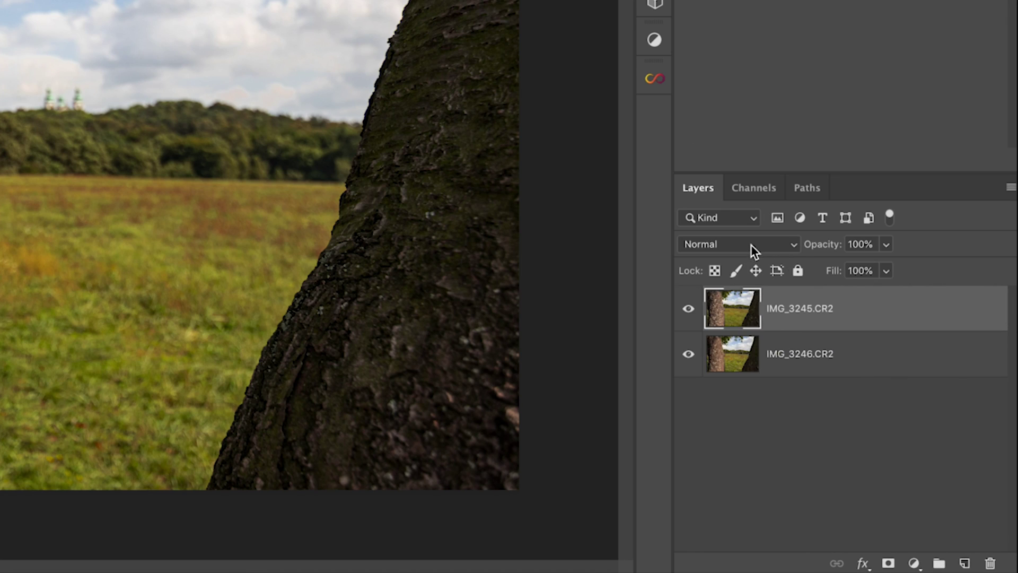
pyautogui.click(751, 244)
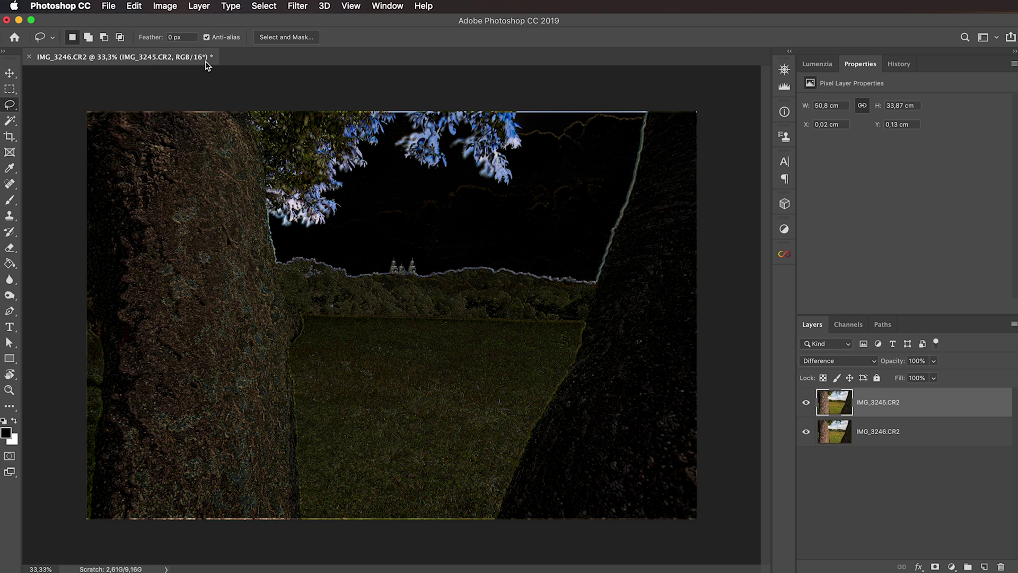
# Free-transform the IMG_3245.CR2 layer, nudging it to X 3008 px, Y 2015 px, and commit
pyautogui.click(134, 6)
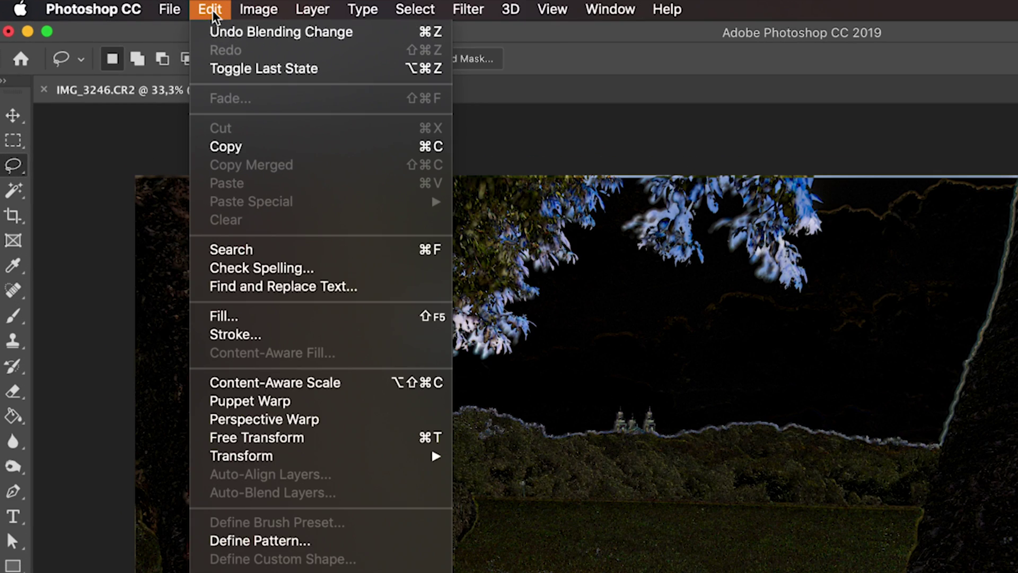
pyautogui.click(259, 437)
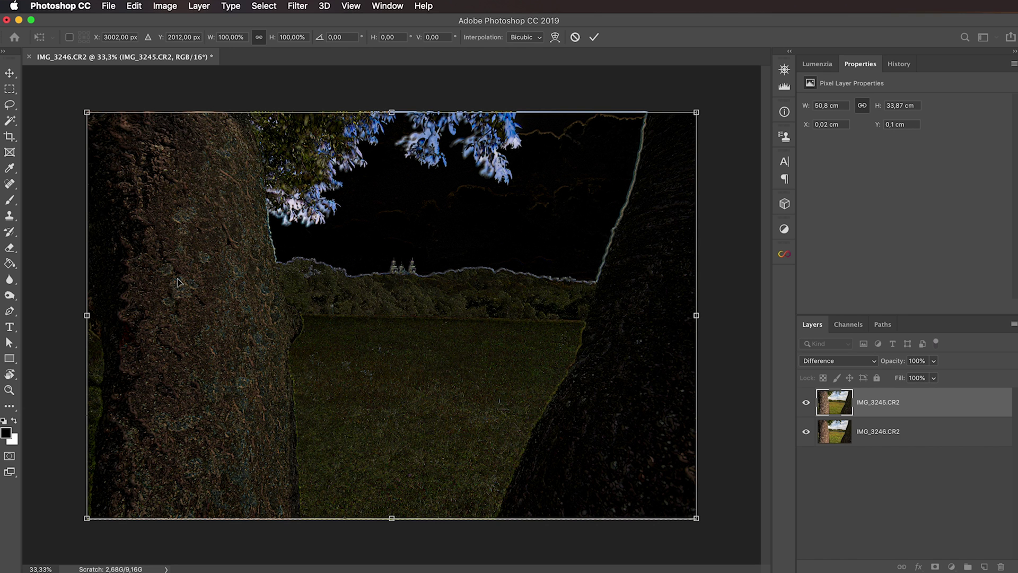
pyautogui.press('Right')
pyautogui.press('Right')
pyautogui.press('Right')
pyautogui.press('Up')
pyautogui.press('Up')
pyautogui.press('Up')
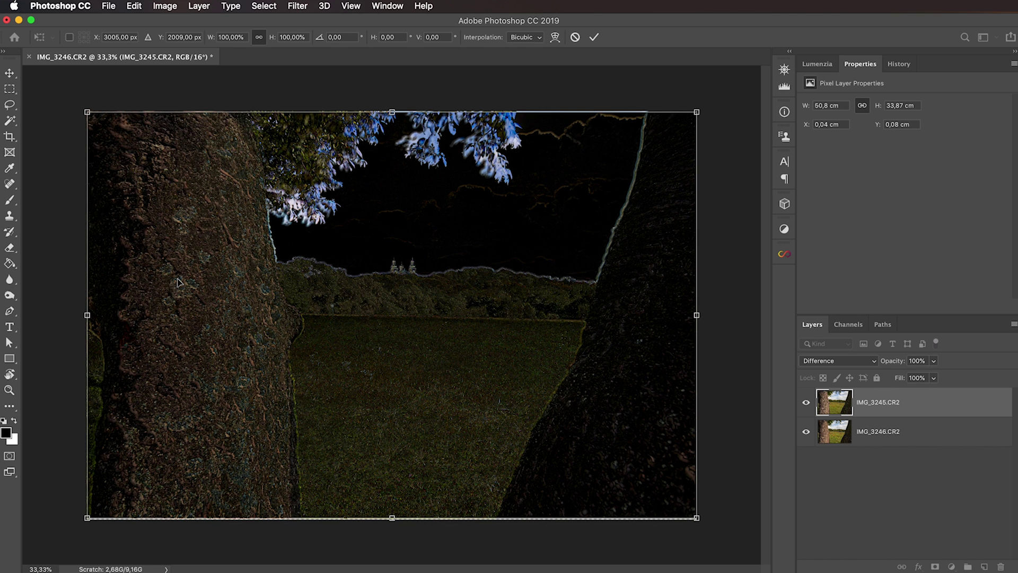
pyautogui.press('Down')
pyautogui.press('Down')
pyautogui.press('Down')
pyautogui.press('Down')
pyautogui.press('Down')
pyautogui.press('Down')
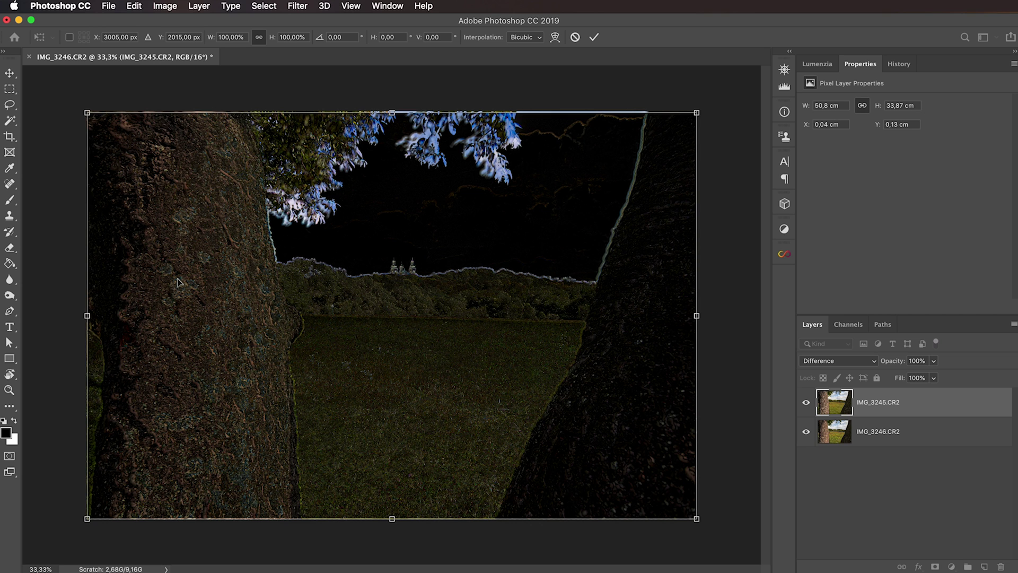
pyautogui.press('Right')
pyautogui.press('Right')
pyautogui.press('Right')
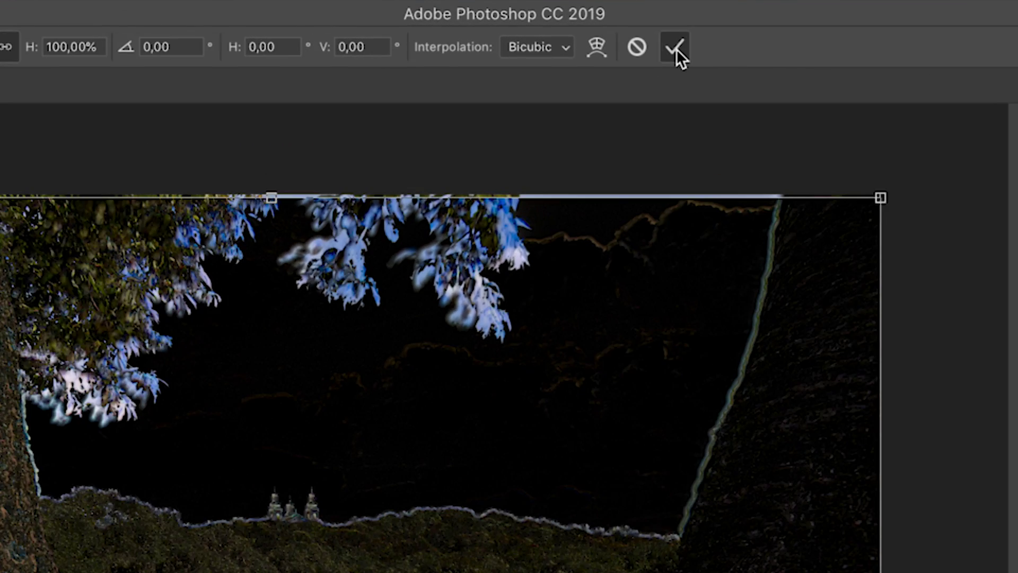
pyautogui.click(594, 37)
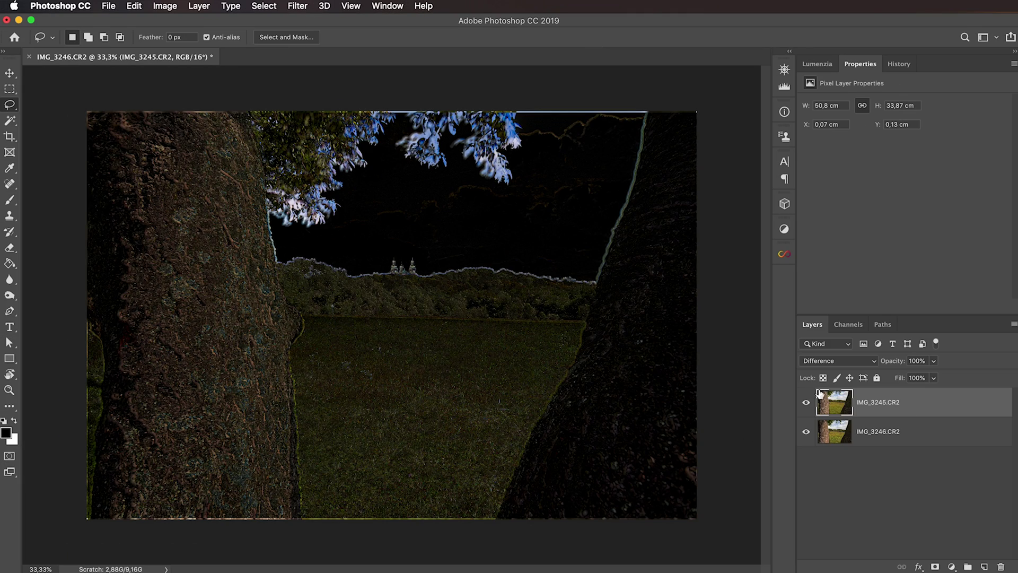
# Set the top layer back to Normal, crop the edges to 2:3, and select both layers
pyautogui.click(858, 362)
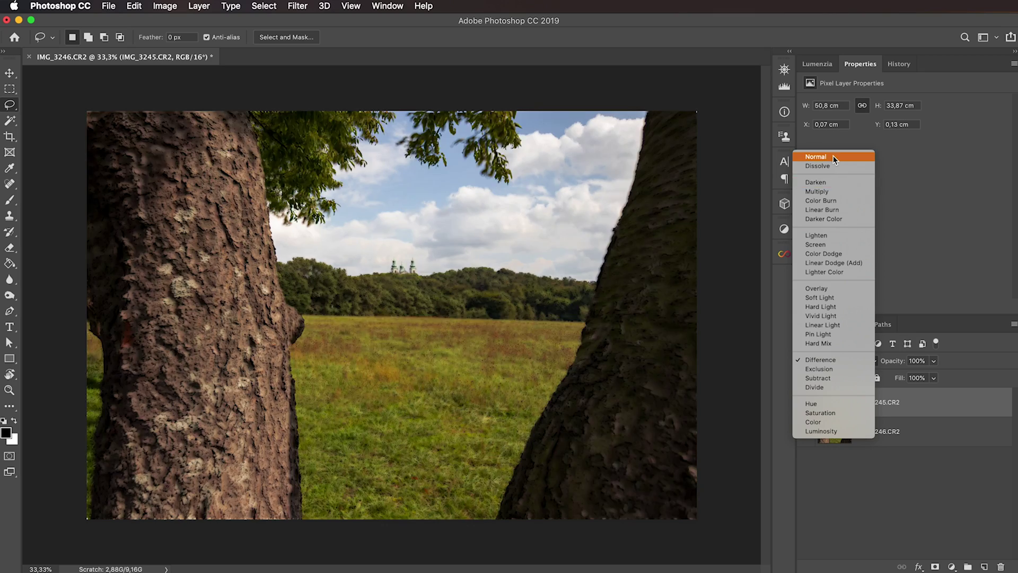
pyautogui.click(832, 157)
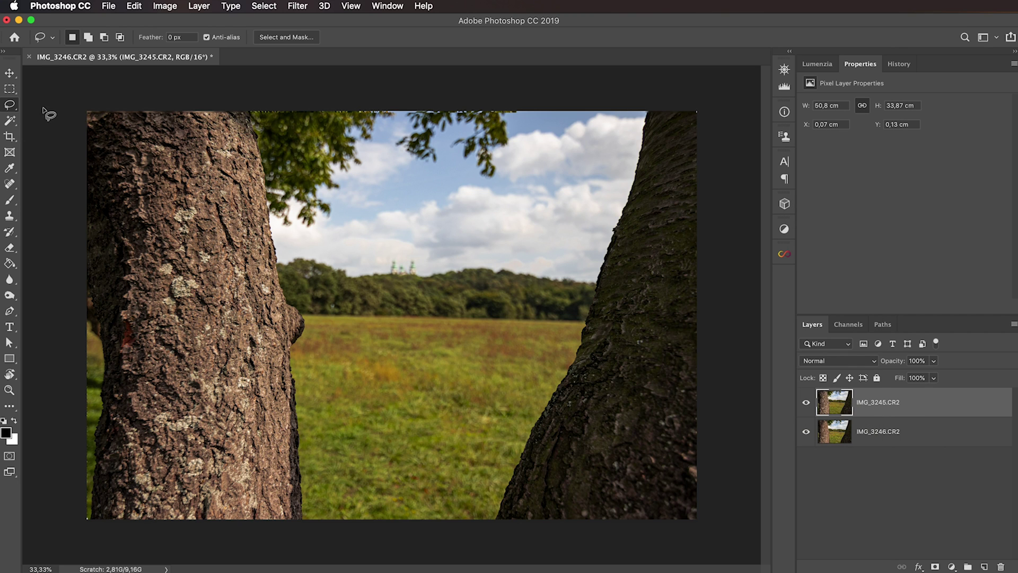
pyautogui.click(10, 137)
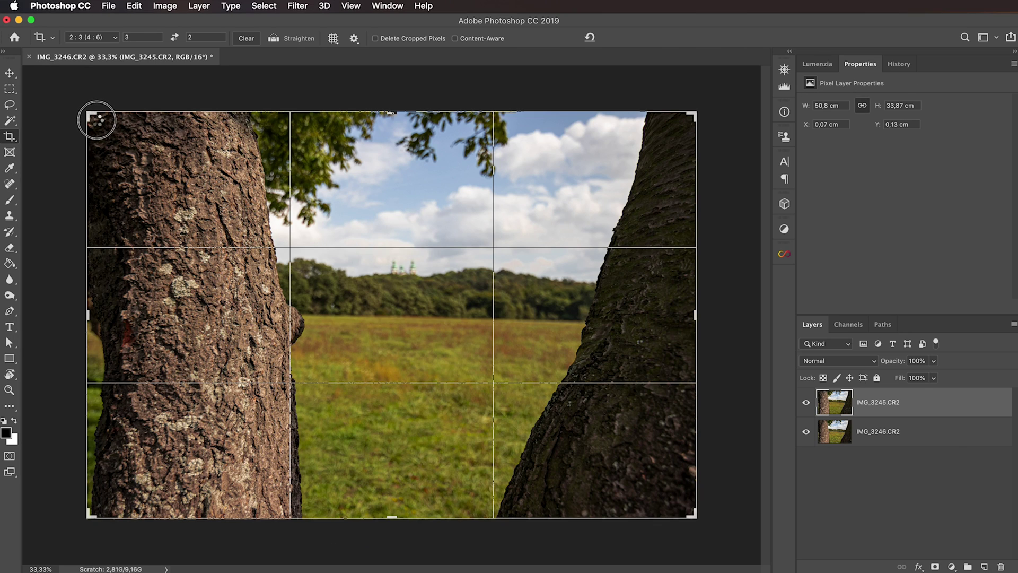
pyautogui.moveTo(97, 120); pyautogui.dragTo(96, 117)
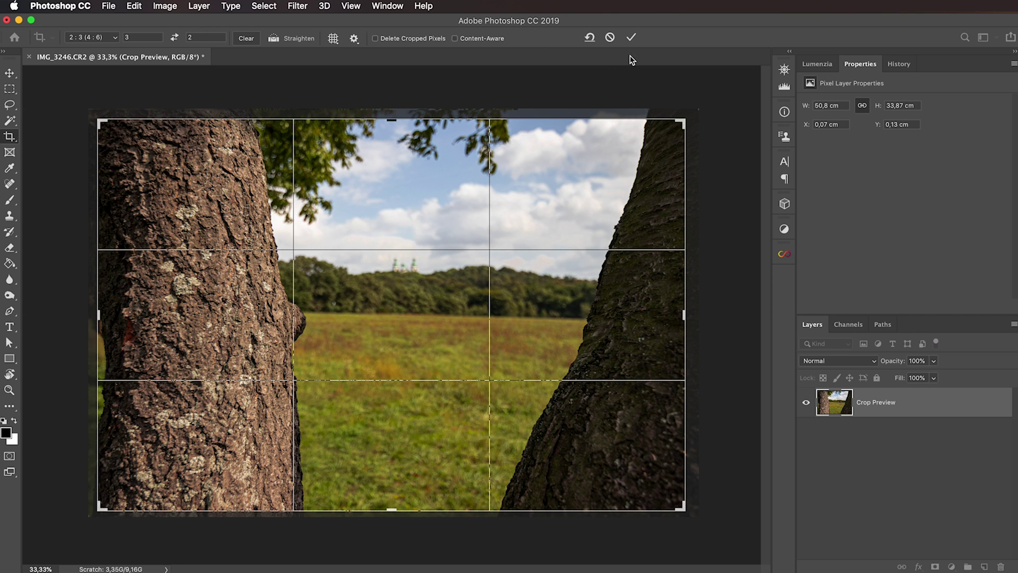
pyautogui.click(631, 37)
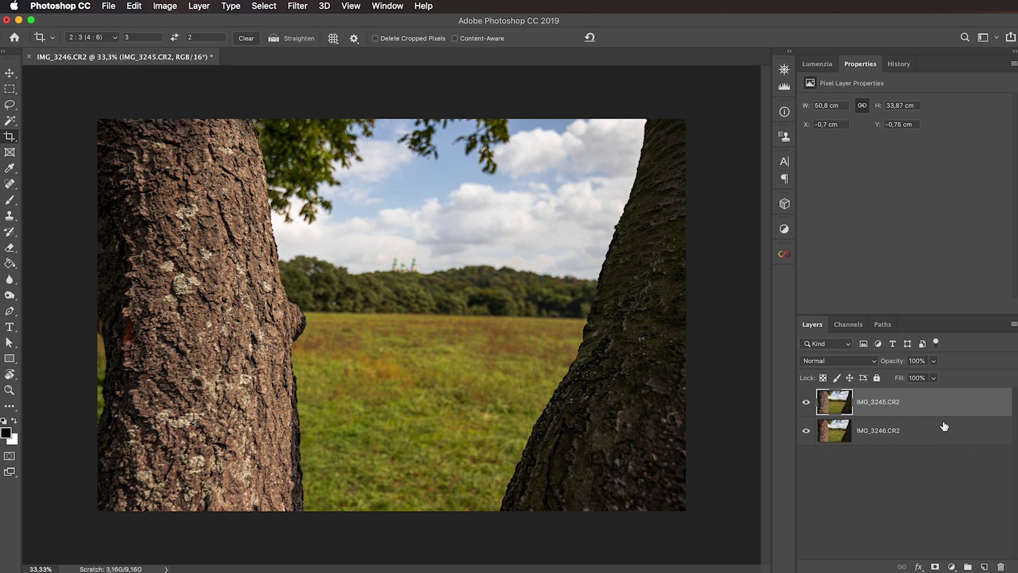
pyautogui.keyDown('shift'); pyautogui.click(928, 436); pyautogui.keyUp('shift')
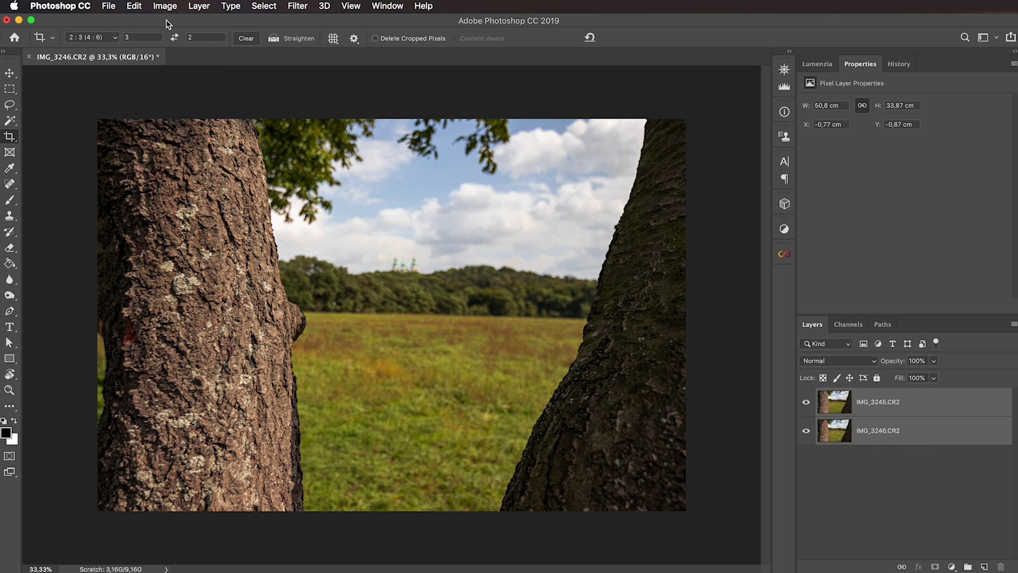
pyautogui.click(134, 6)
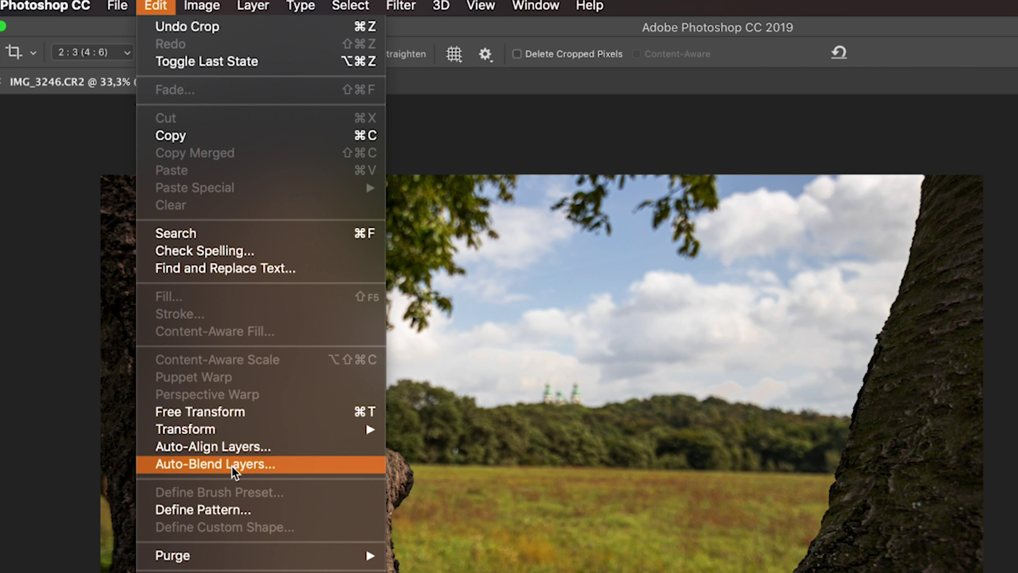
# Run Auto-Blend Layers with Stack Images and Seamless Tones and Colors
pyautogui.click(231, 465)
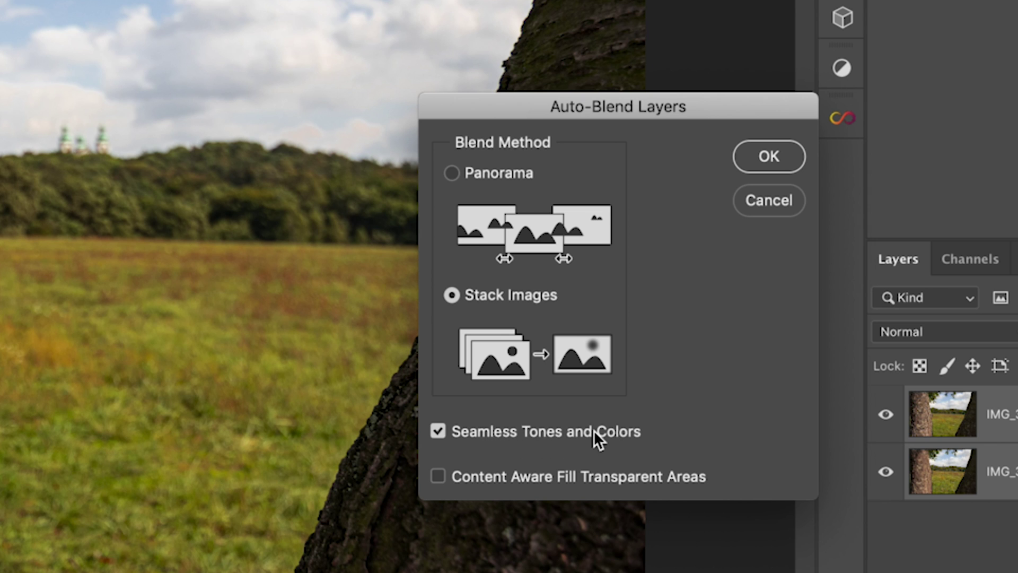
pyautogui.click(769, 157)
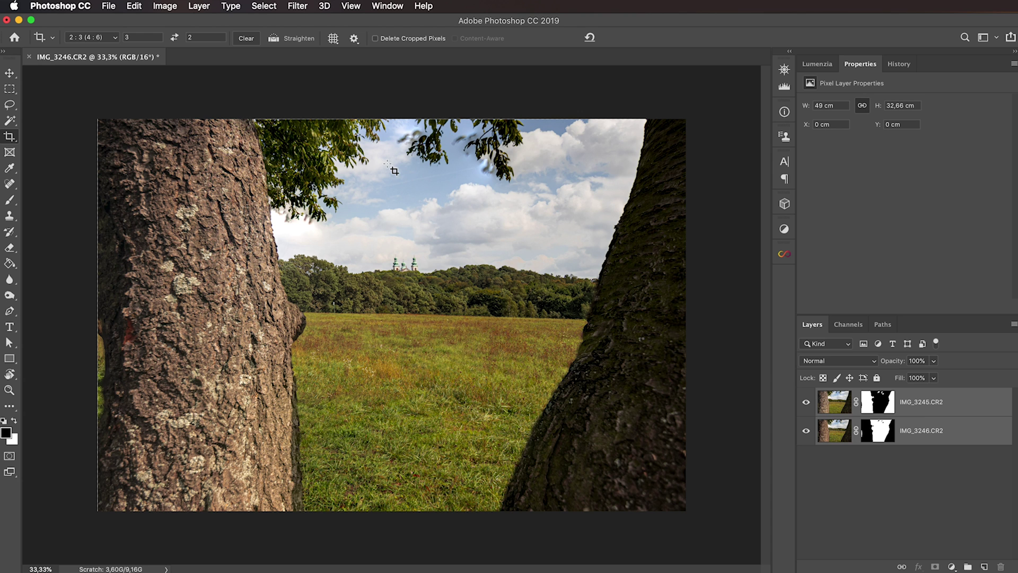
# Toggle the top and bottom layers' visibility to inspect the auto-blend result
pyautogui.click(806, 403)
pyautogui.click(807, 403)
pyautogui.click(807, 434)
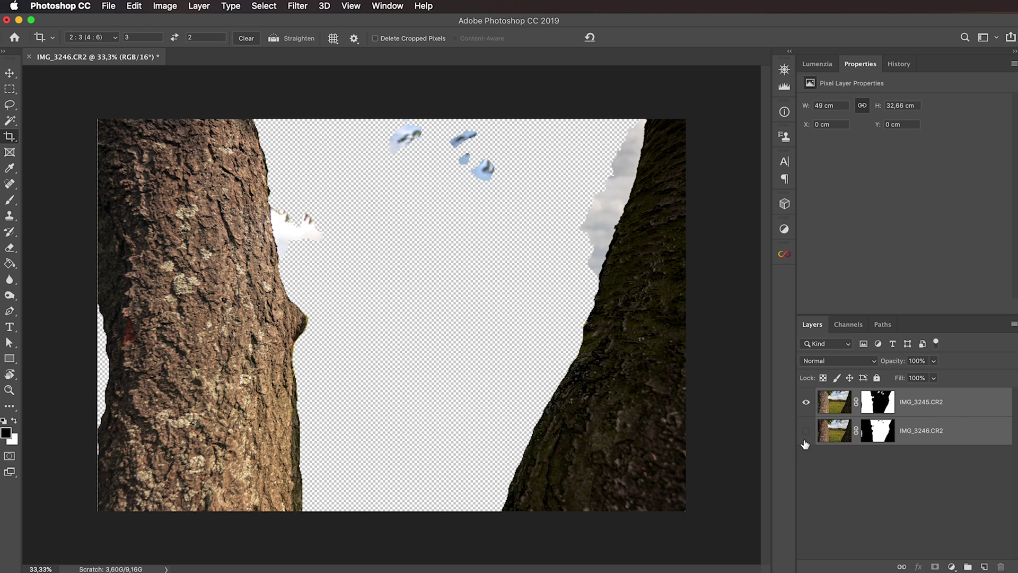
pyautogui.click(805, 440)
# Revert to the Crop history state and deselect both photo layers
pyautogui.click(900, 64)
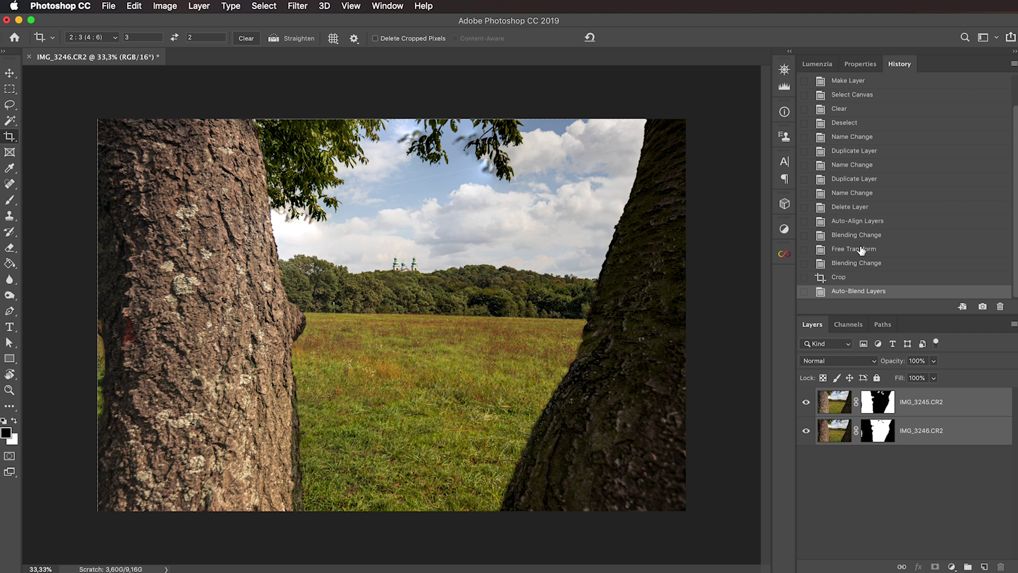
pyautogui.click(850, 278)
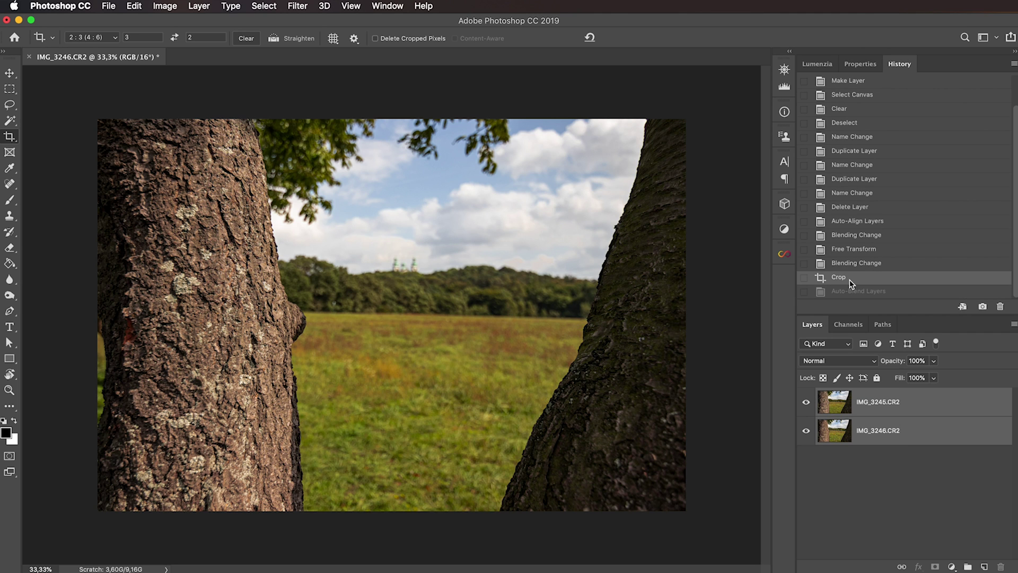
pyautogui.click(856, 493)
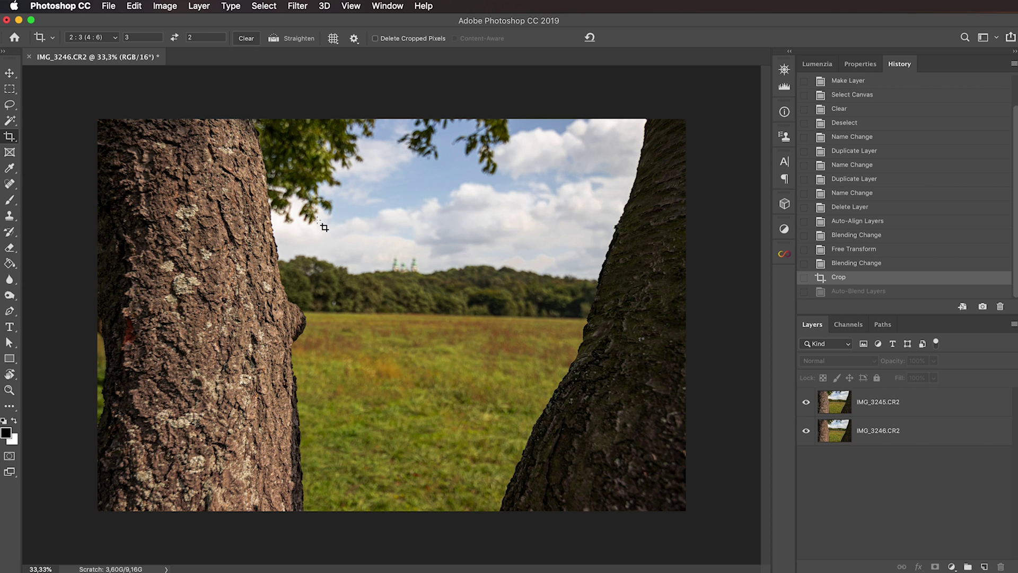
pyautogui.rightClick(10, 104)
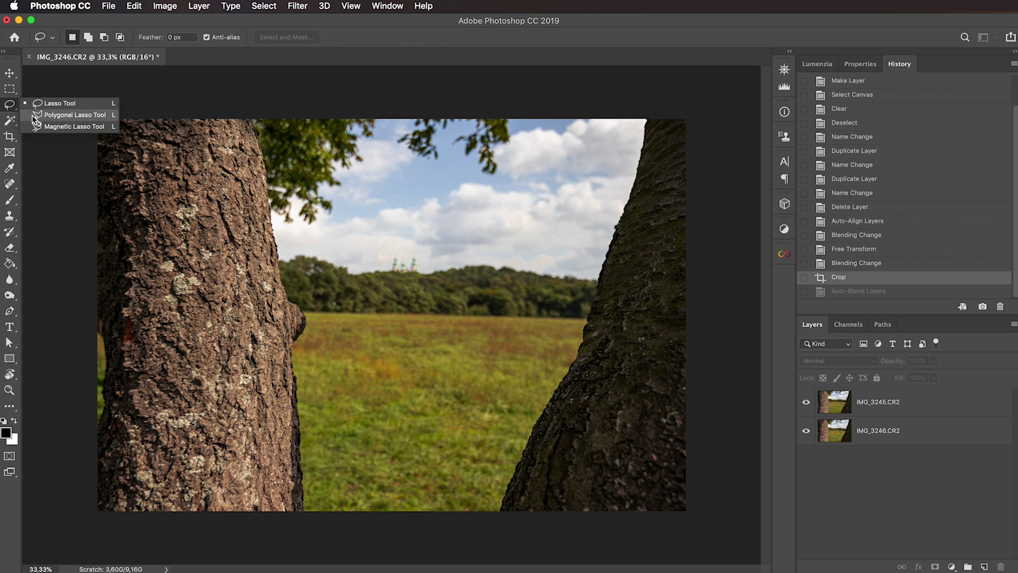
# Trace a Magnetic Lasso selection around the right tree trunk on the IMG_3245.CR2 layer
pyautogui.click(48, 126)
pyautogui.hotkey('alt', '.')
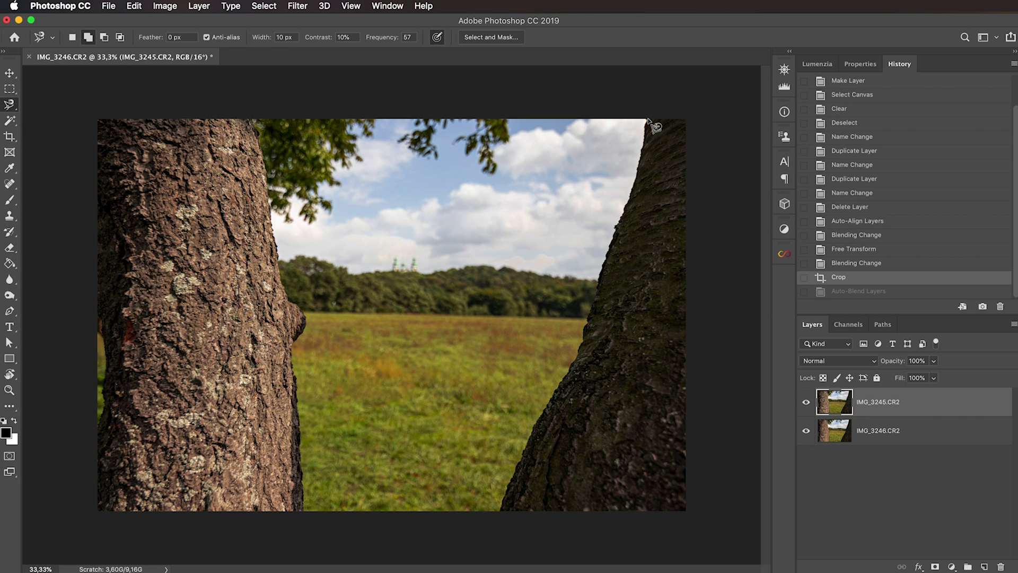
pyautogui.click(647, 120)
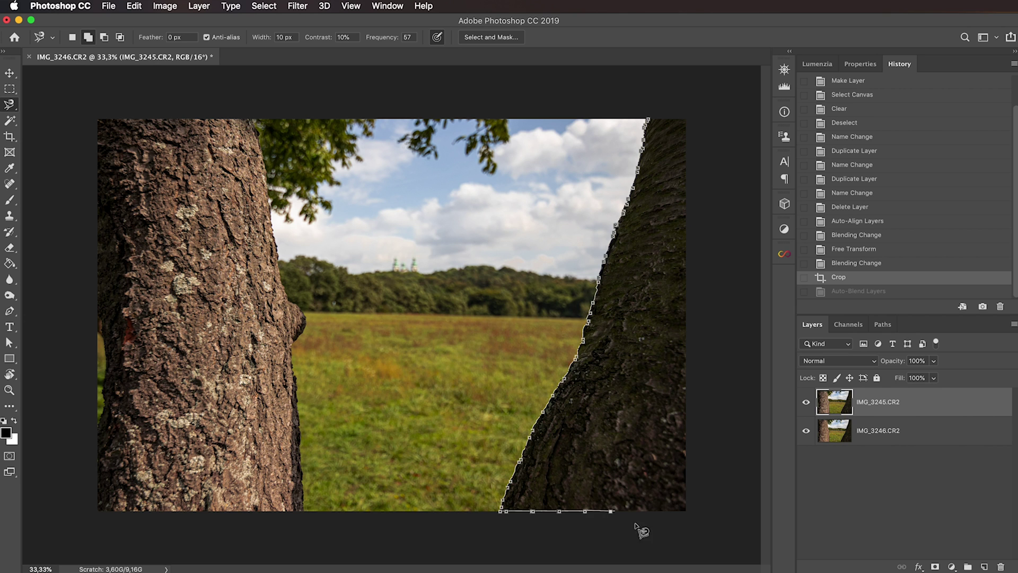
pyautogui.click(648, 119)
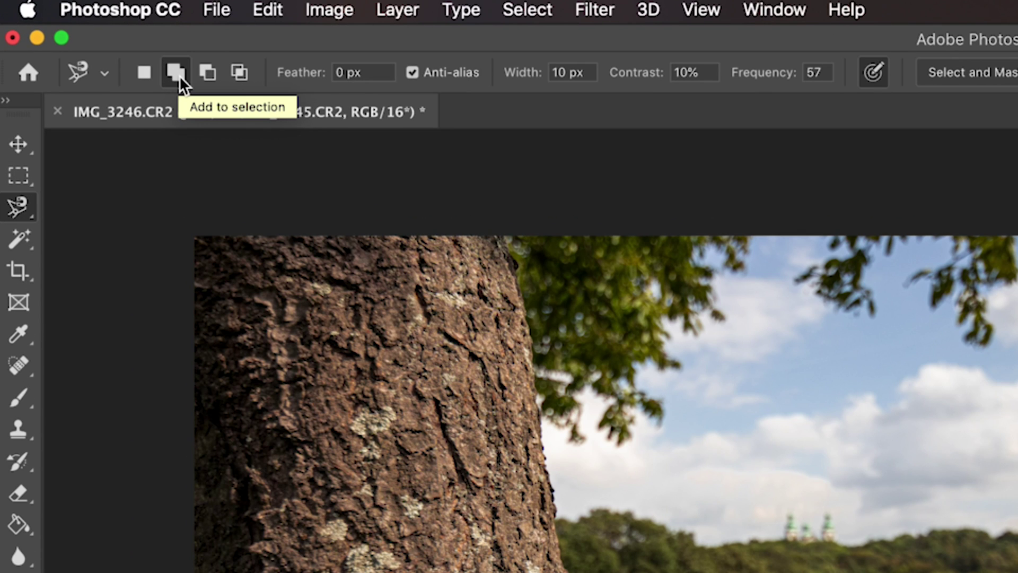
# Add the left tree trunk to the selection in Add to Selection mode
pyautogui.click(179, 76)
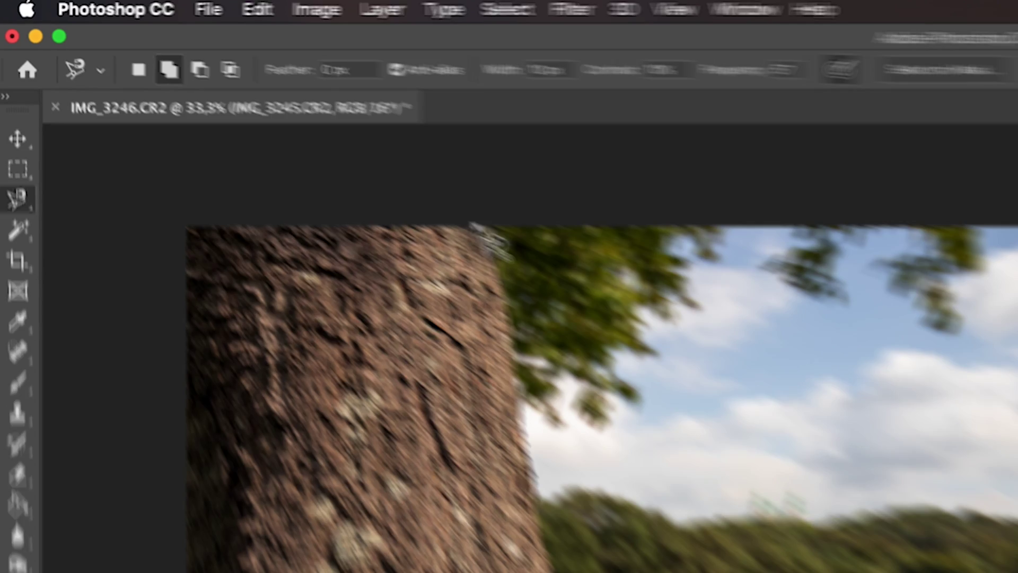
pyautogui.click(482, 231)
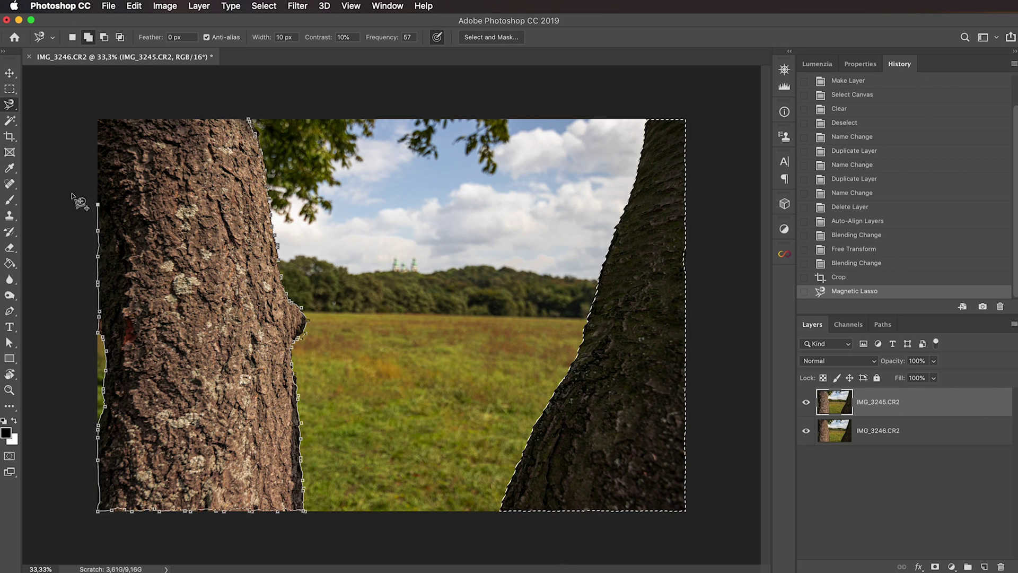
pyautogui.click(249, 119)
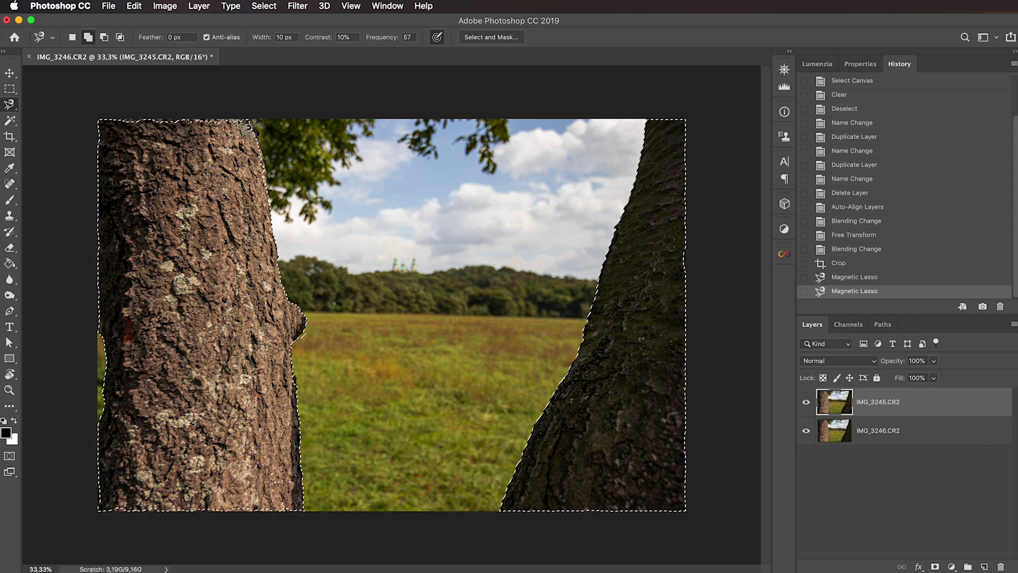
pyautogui.rightClick(9, 104)
# Add freehand Lasso strokes along the left and right trunk edges to the trunk selection
pyautogui.click(53, 105)
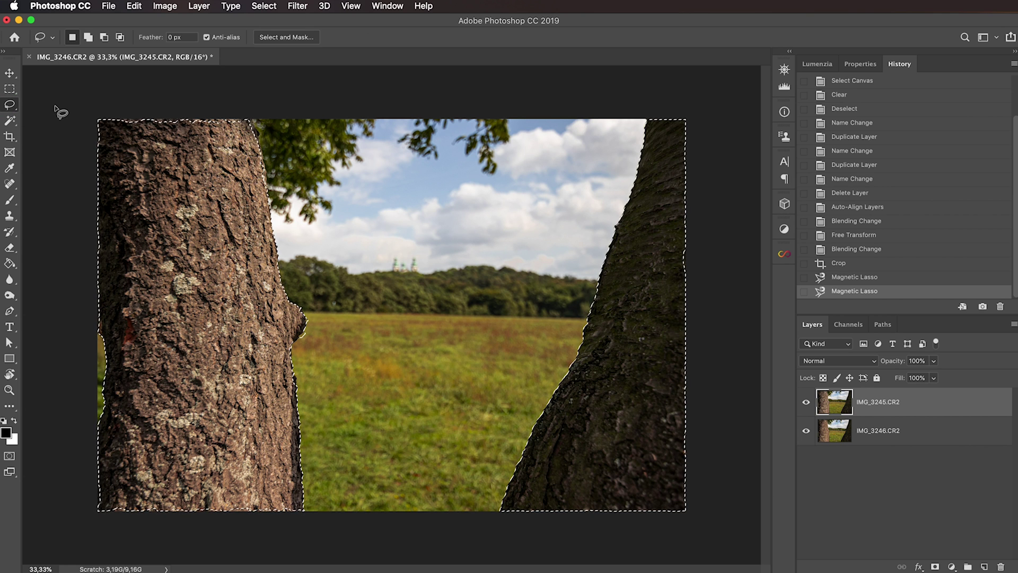
pyautogui.click(91, 41)
pyautogui.moveTo(192, 95); pyautogui.dragTo(260, 117)
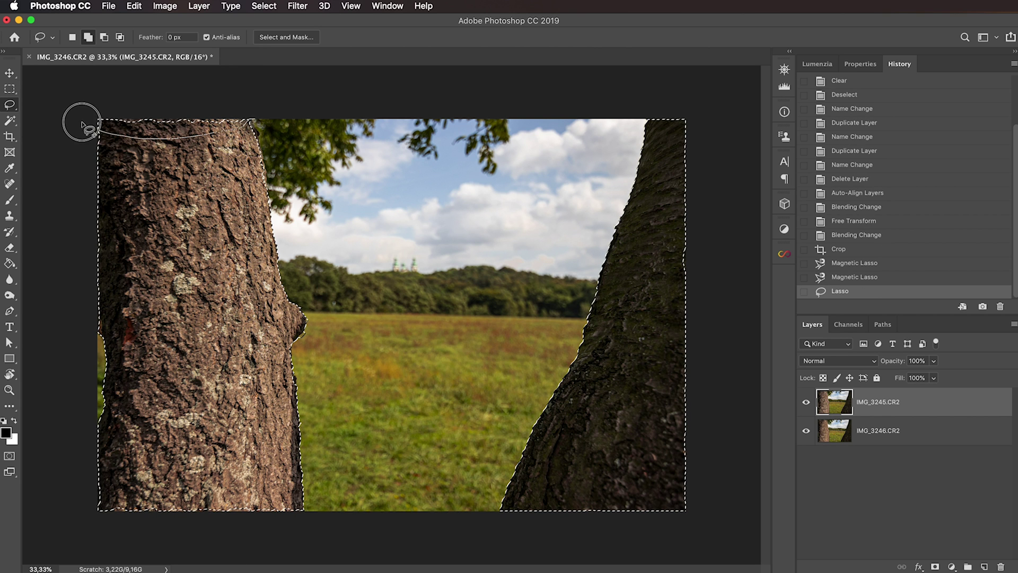
pyautogui.moveTo(166, 85); pyautogui.dragTo(100, 121)
pyautogui.moveTo(93, 175)
pyautogui.mouseDown()
pyautogui.moveTo(110, 287)
pyautogui.moveTo(94, 371)
pyautogui.mouseUp()
pyautogui.moveTo(74, 170)
pyautogui.mouseDown()
pyautogui.moveTo(66, 130)
pyautogui.moveTo(92, 119)
pyautogui.mouseUp()
pyautogui.moveTo(96, 499)
pyautogui.mouseDown()
pyautogui.moveTo(141, 546)
pyautogui.moveTo(254, 523)
pyautogui.mouseUp()
pyautogui.moveTo(637, 151)
pyautogui.mouseDown()
pyautogui.moveTo(652, 125)
pyautogui.moveTo(705, 119)
pyautogui.mouseUp()
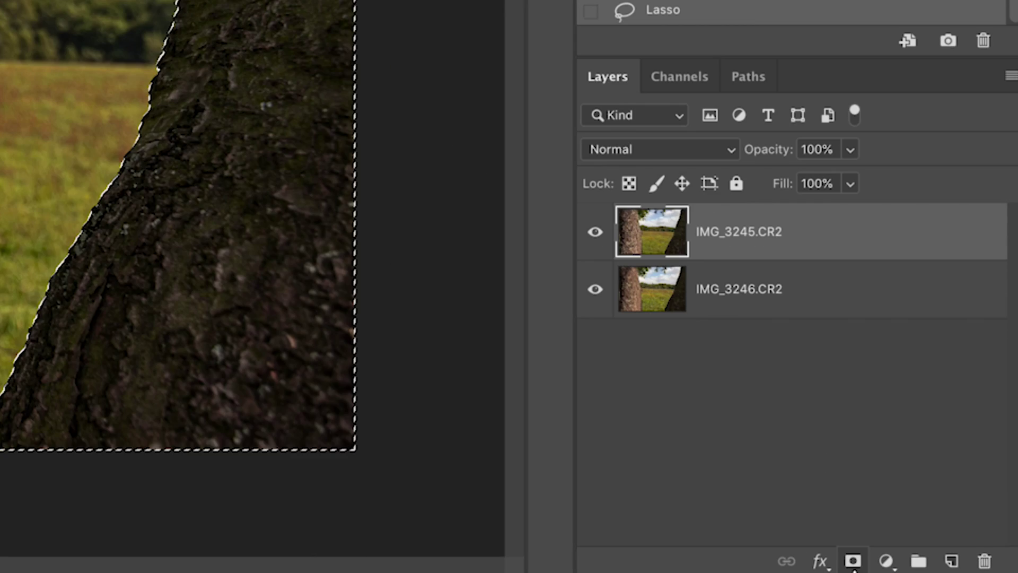
# Turn the trunk selection into a layer mask on the IMG_3245.CR2 layer
pyautogui.click(852, 562)
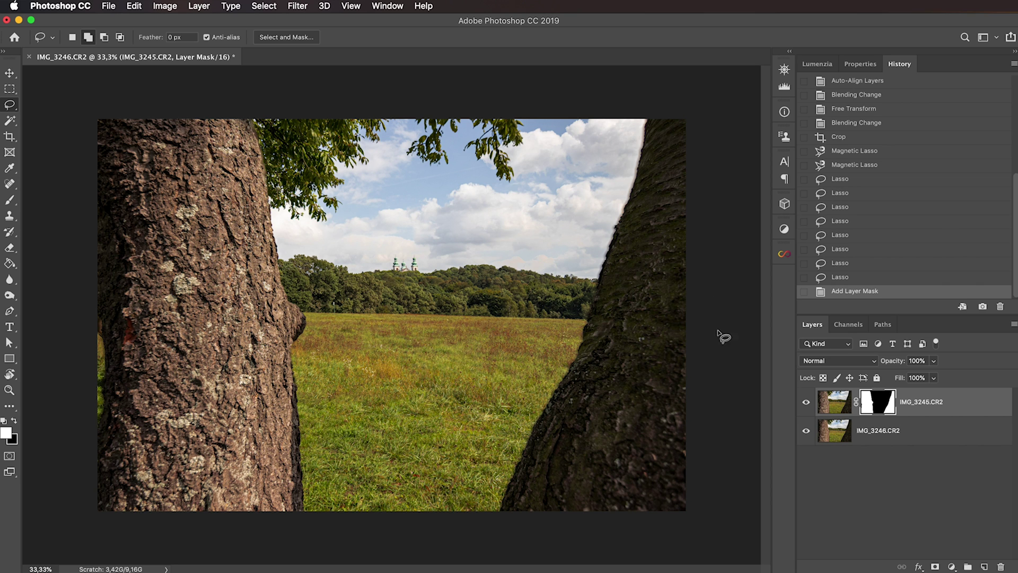
# Zoom in on the trunks and pick the Brush with white as the paint colour
pyautogui.scroll(3, 636, 146)
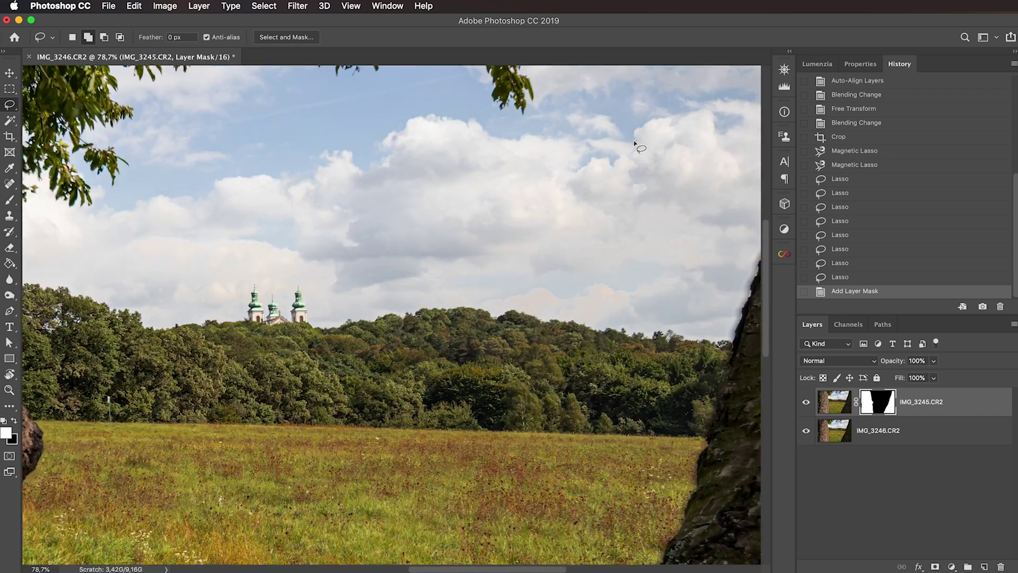
pyautogui.hscroll(10, 637, 146)
pyautogui.scroll(5, 636, 145)
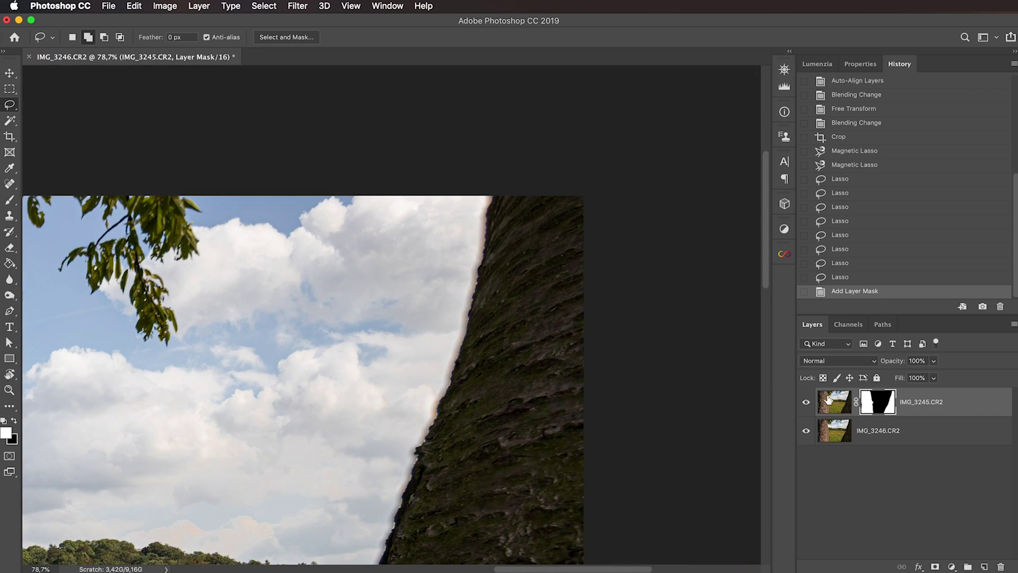
pyautogui.click(7, 202)
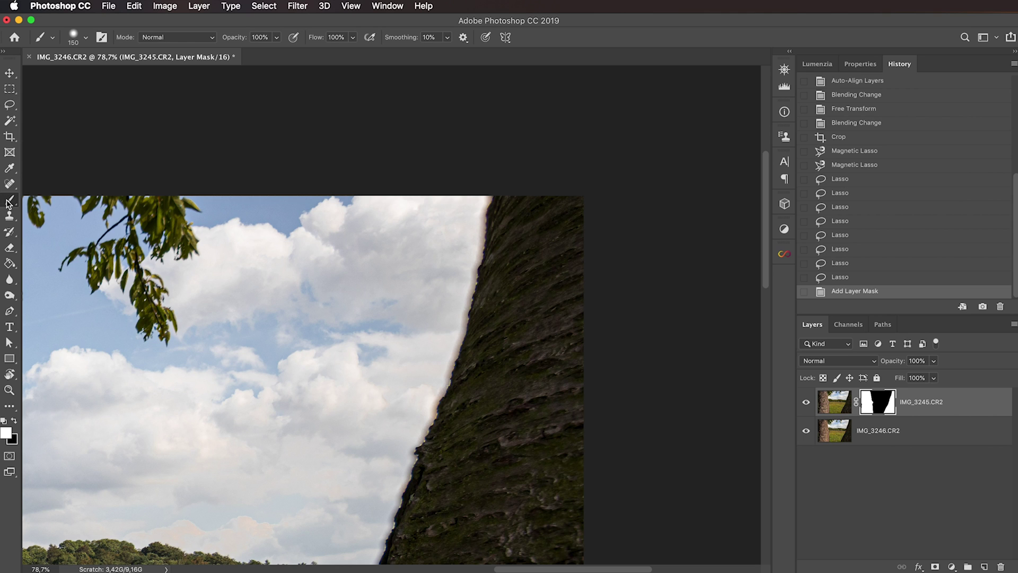
pyautogui.press('d')
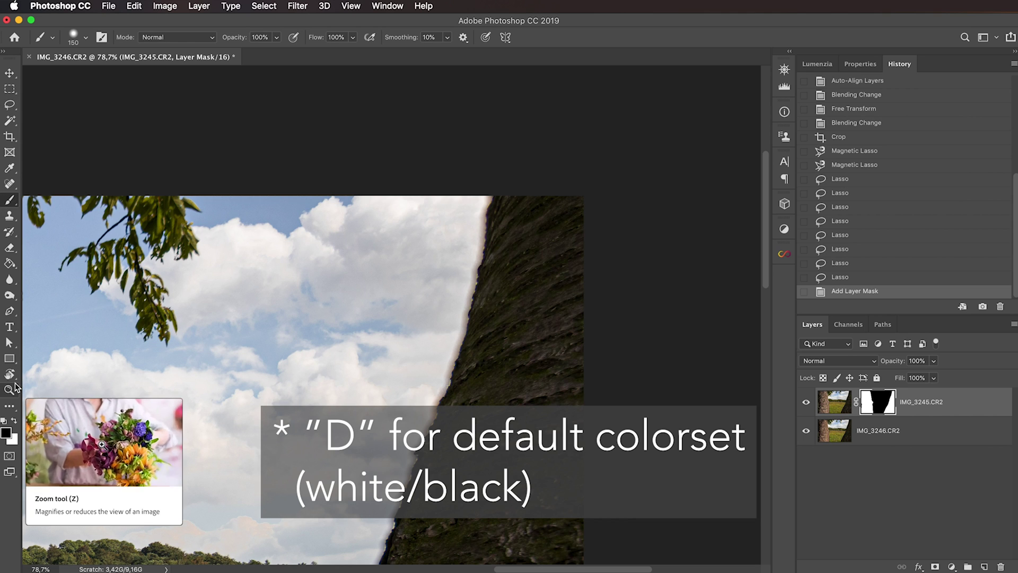
pyautogui.press('x')
pyautogui.press('x')
pyautogui.press('x')
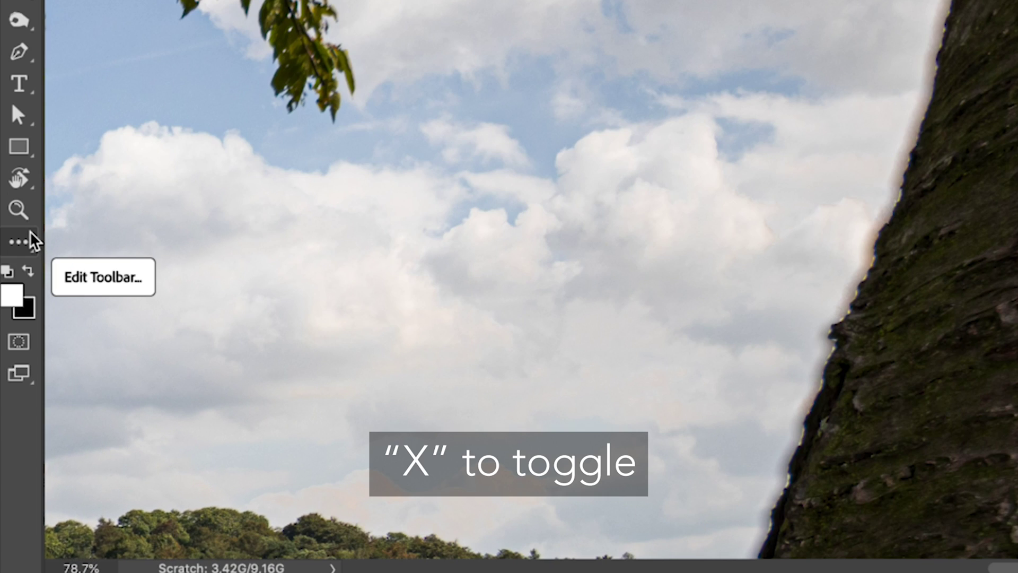
pyautogui.press('x')
pyautogui.press('x')
pyautogui.press('x')
pyautogui.press('x')
pyautogui.press('x')
pyautogui.press('x')
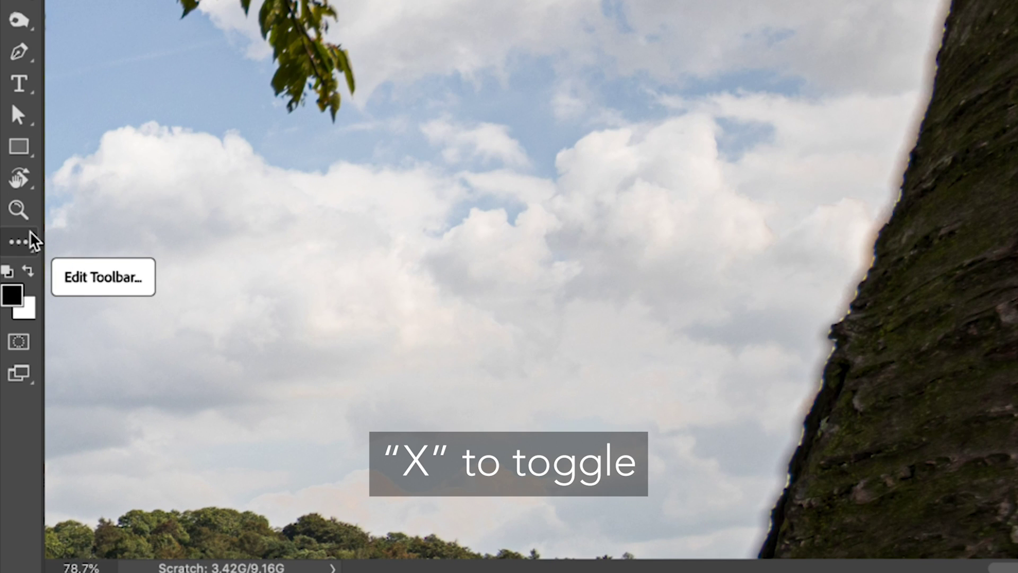
pyautogui.press('x')
pyautogui.press('x')
pyautogui.press('x')
pyautogui.press('x')
pyautogui.press('x')
pyautogui.press('x')
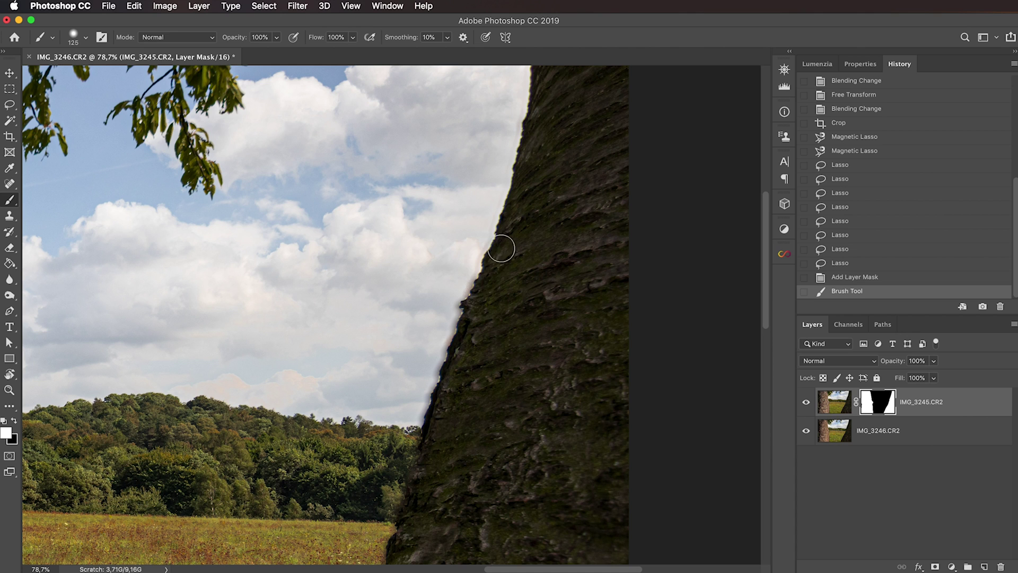
# Paint on the layer mask along the right trunk's edge to reveal clean bark
pyautogui.moveTo(501, 248)
pyautogui.mouseDown()
pyautogui.moveTo(504, 239)
pyautogui.moveTo(466, 307)
pyautogui.moveTo(437, 411)
pyautogui.mouseUp()
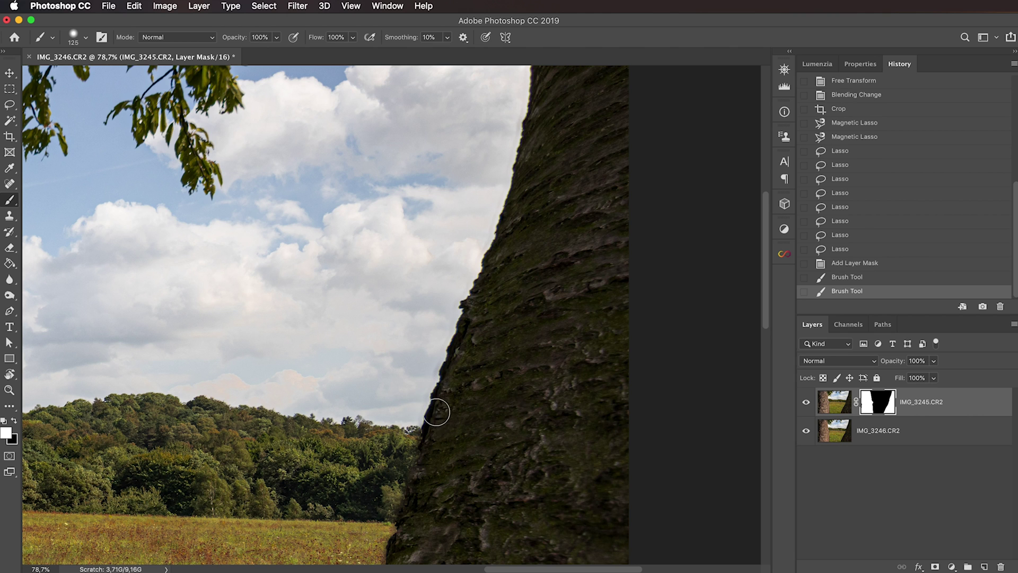
pyautogui.scroll(-5, 436, 412)
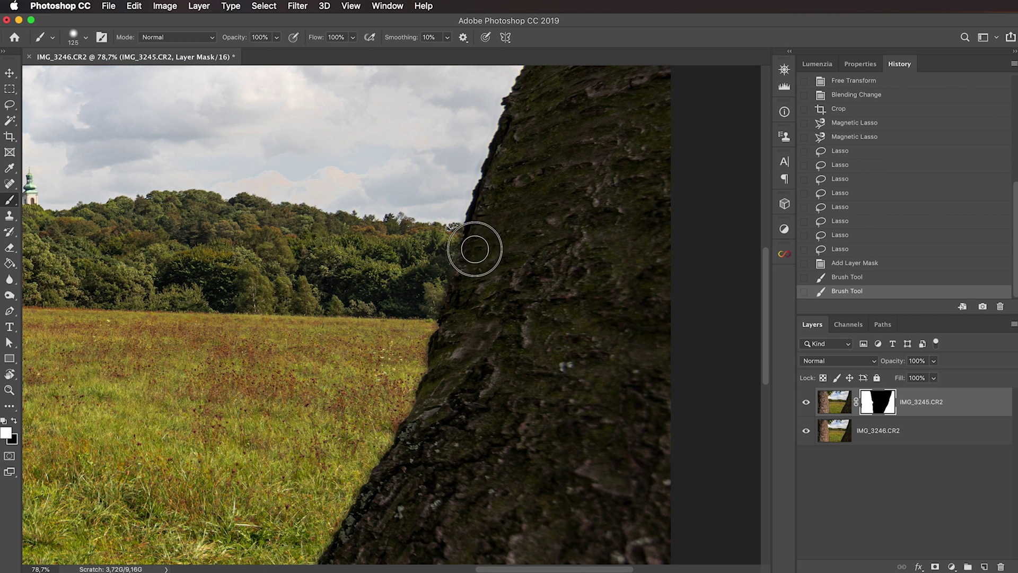
pyautogui.moveTo(475, 249); pyautogui.dragTo(436, 373)
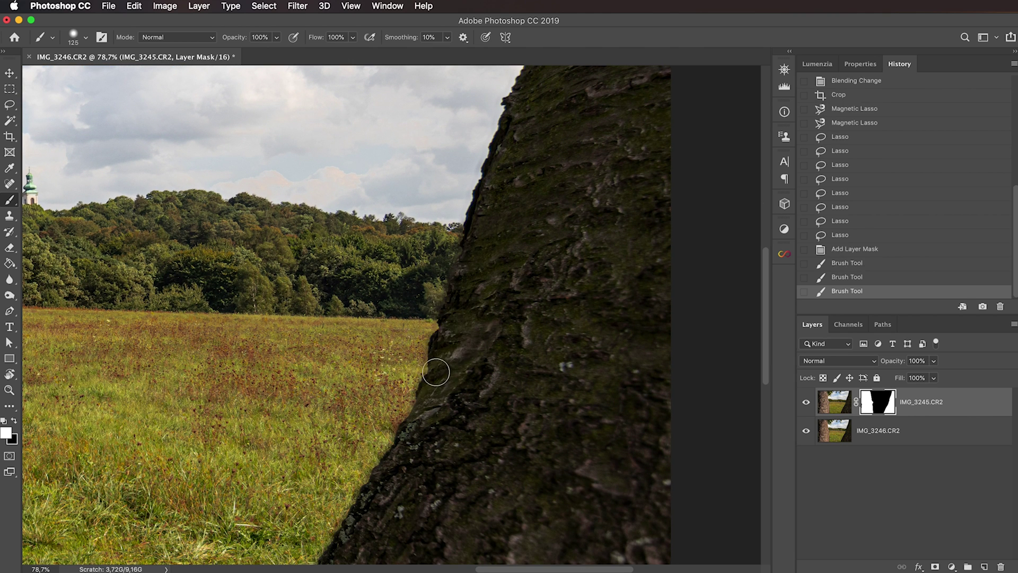
pyautogui.scroll(-5, 436, 372)
pyautogui.moveTo(452, 277); pyautogui.dragTo(446, 313)
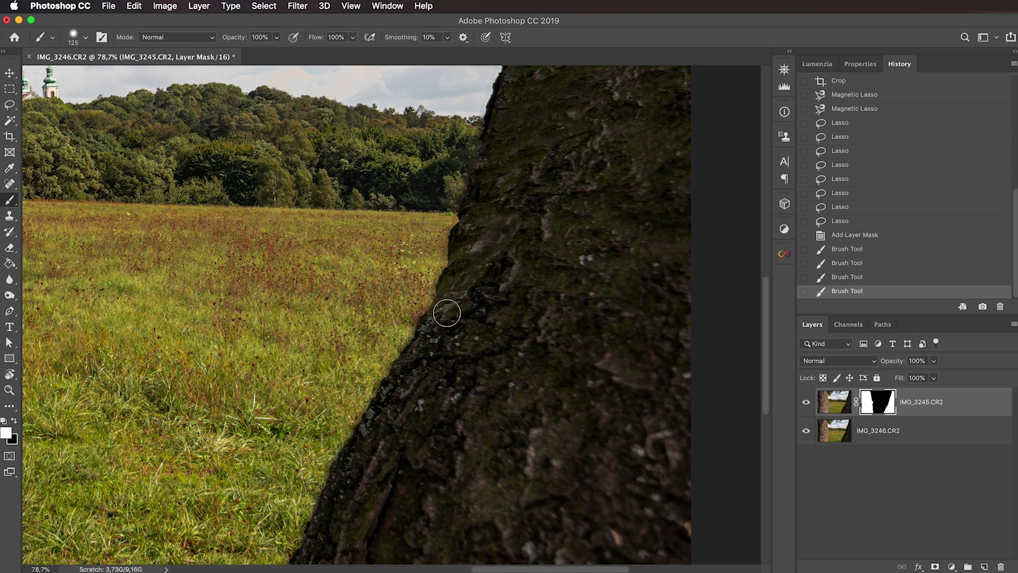
pyautogui.scroll(-10, 447, 313)
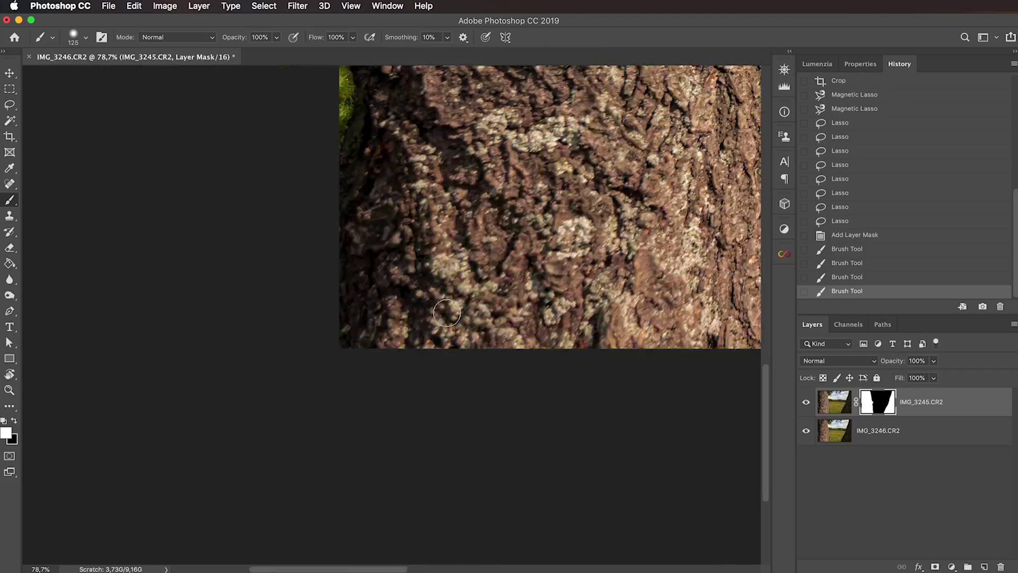
pyautogui.scroll(10, 446, 313)
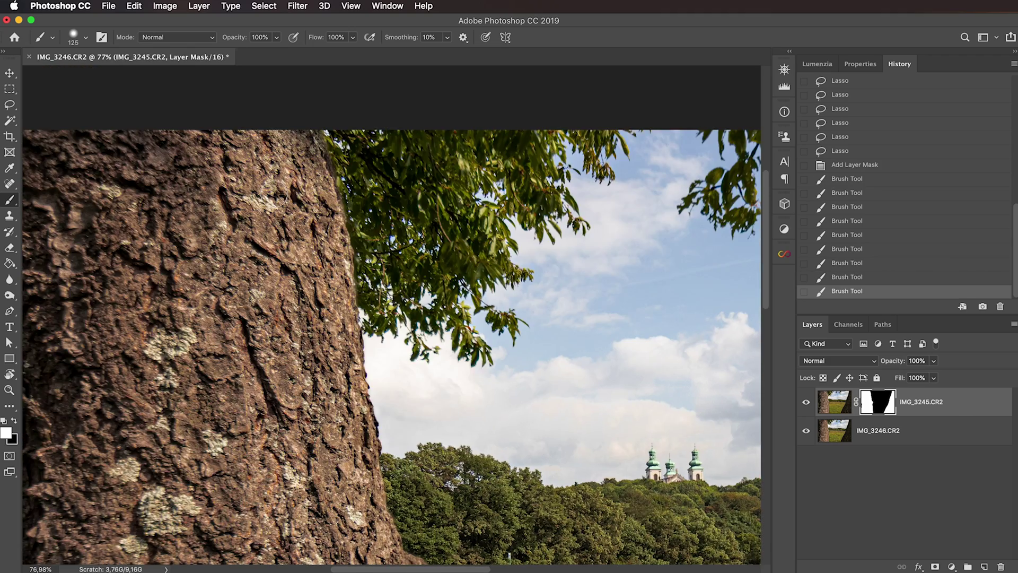
pyautogui.scroll(-5, 273, 195)
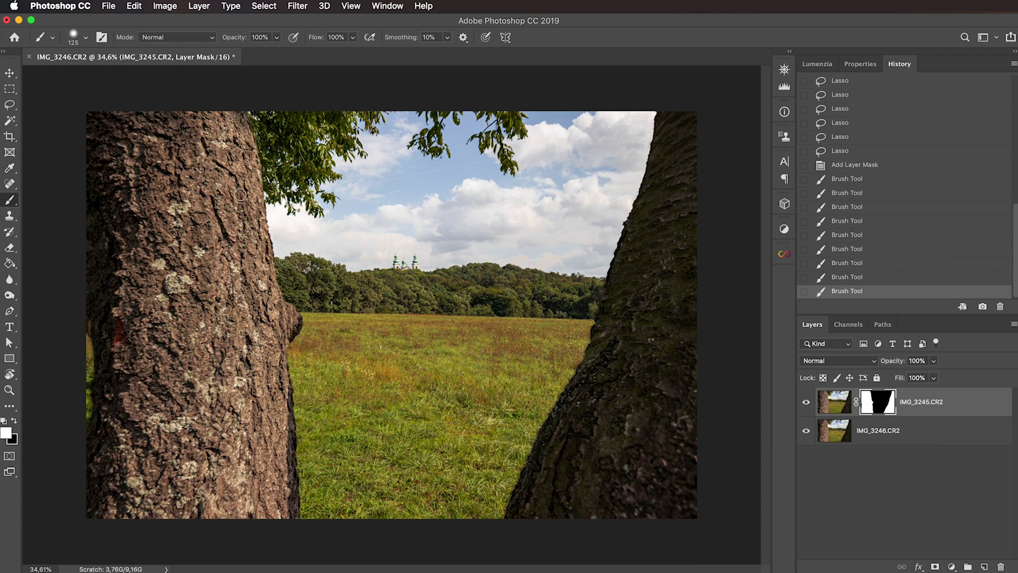
# Close the stacked document and save it, sending IMG_3245-Edit.tif back to Lightroom
pyautogui.click(30, 58)
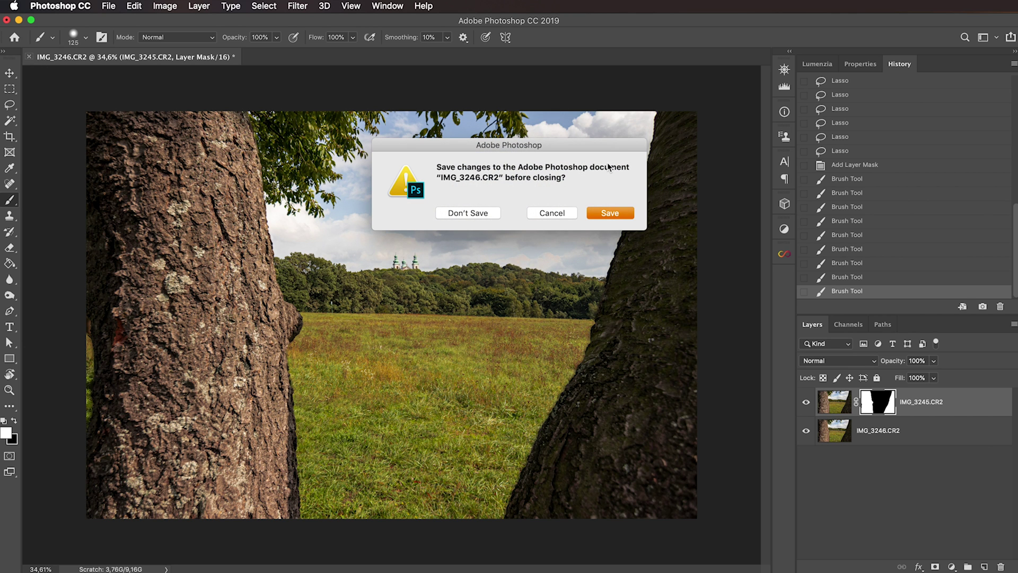
pyautogui.click(610, 213)
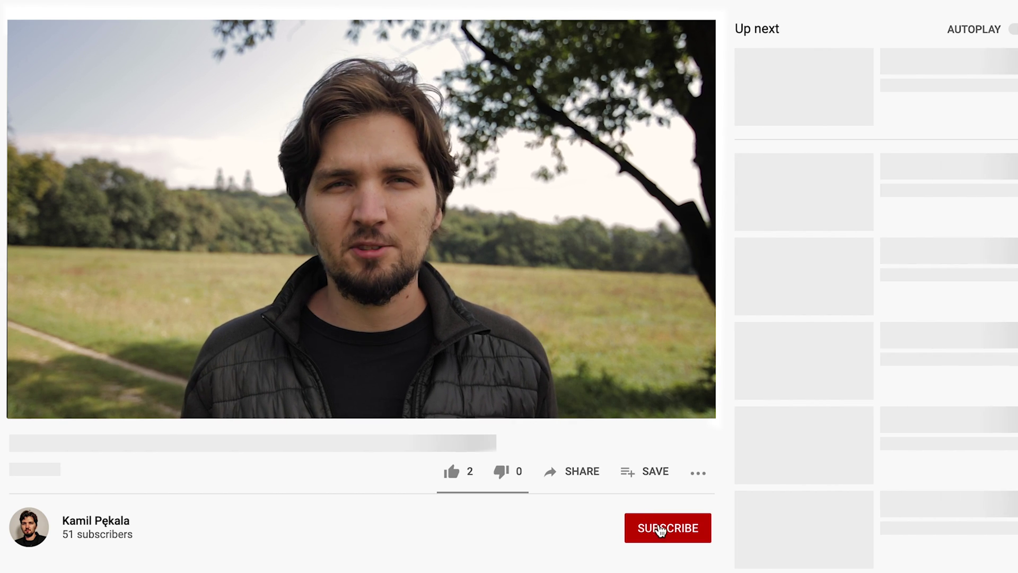
# Subscribe to the channel and turn on its bell notifications
pyautogui.click(661, 530)
pyautogui.click(698, 530)
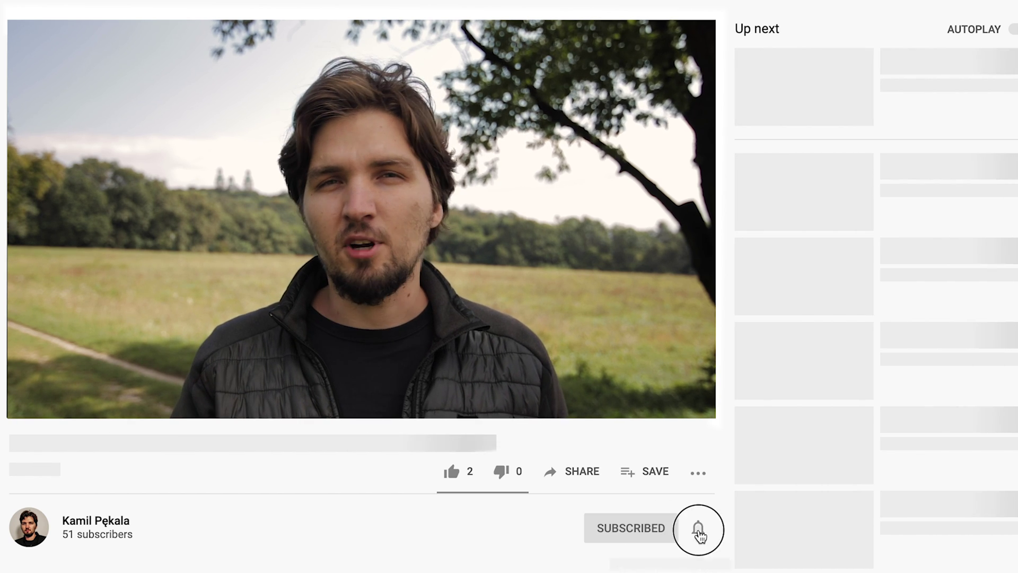